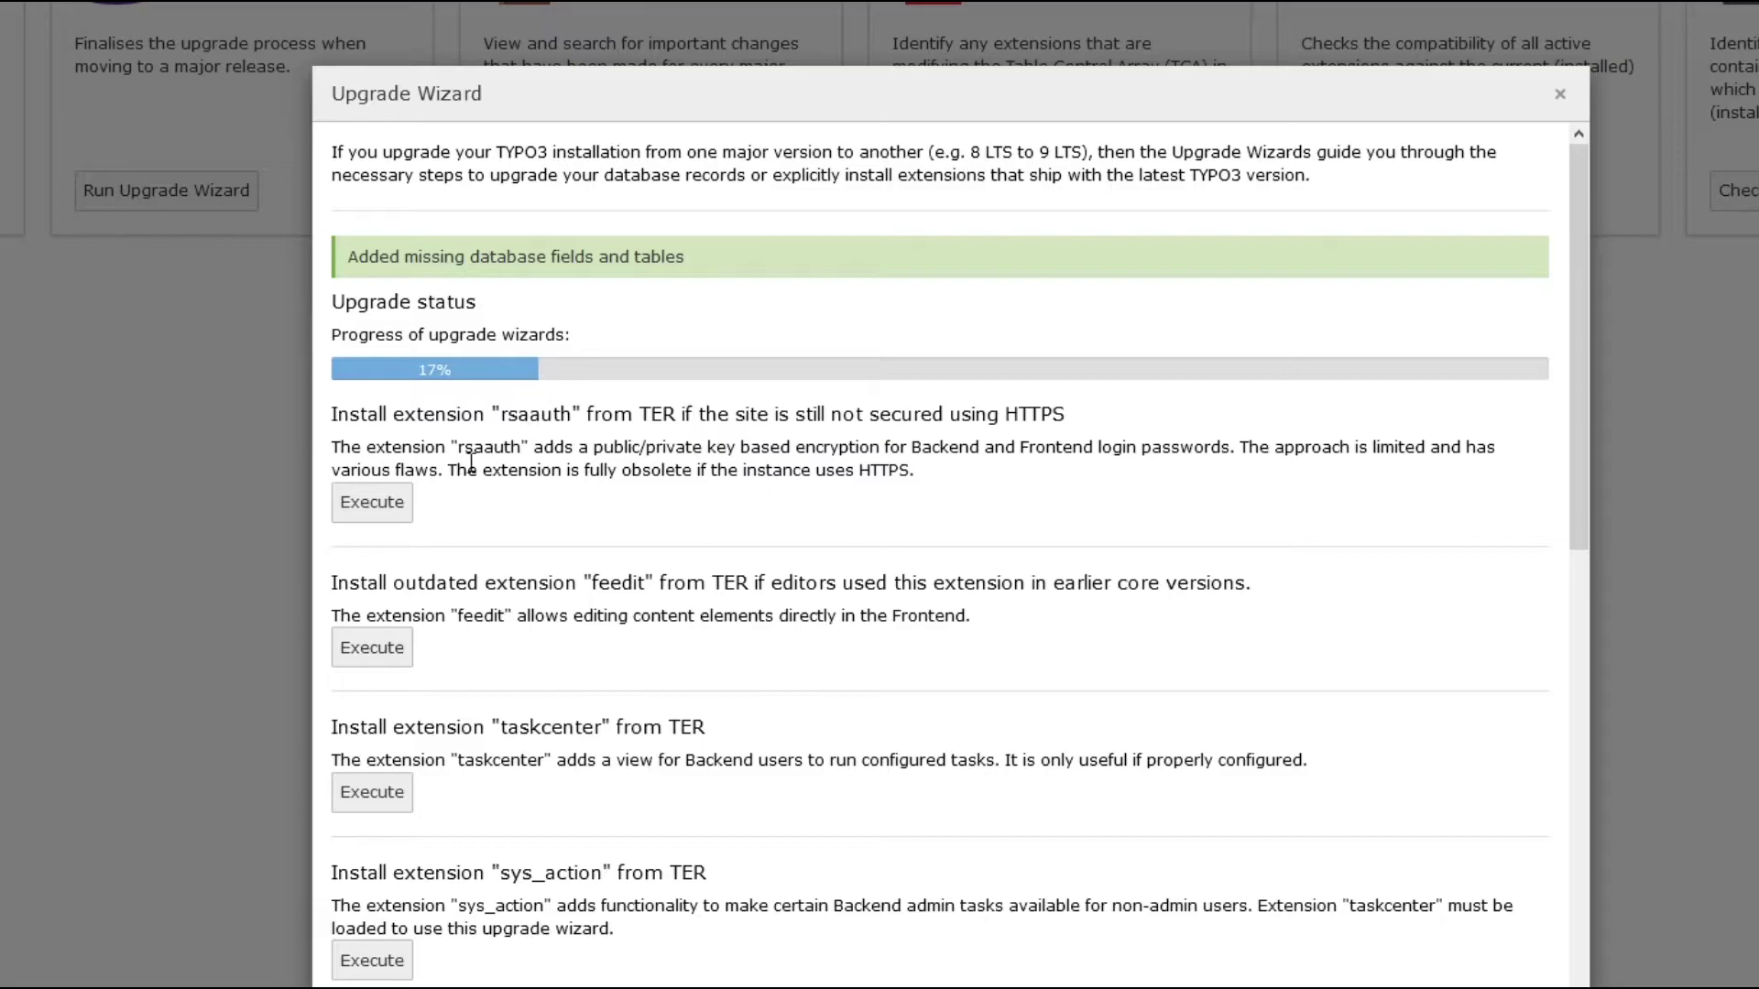
- Process the "rsaauth" and "feedit" upgrade wizards with "No, do not execute" so neither extension is installed
{"action": "left_click", "coordinate": [371, 502]}
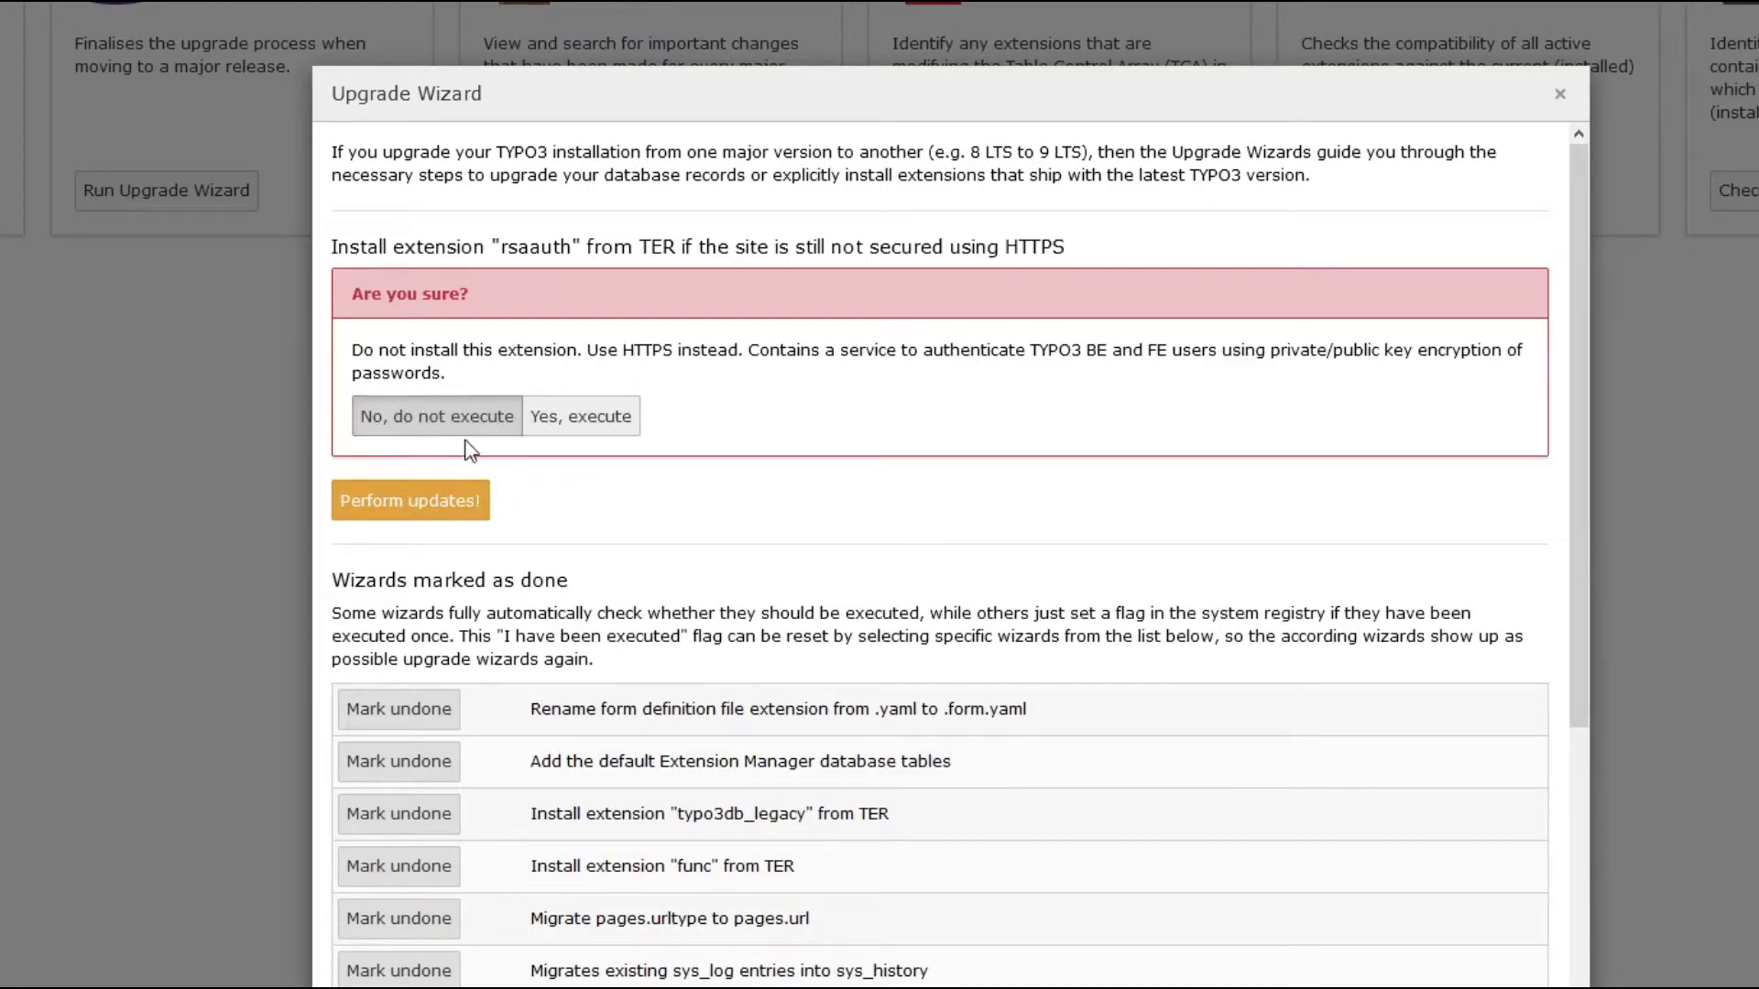
{"action": "left_click", "coordinate": [411, 500]}
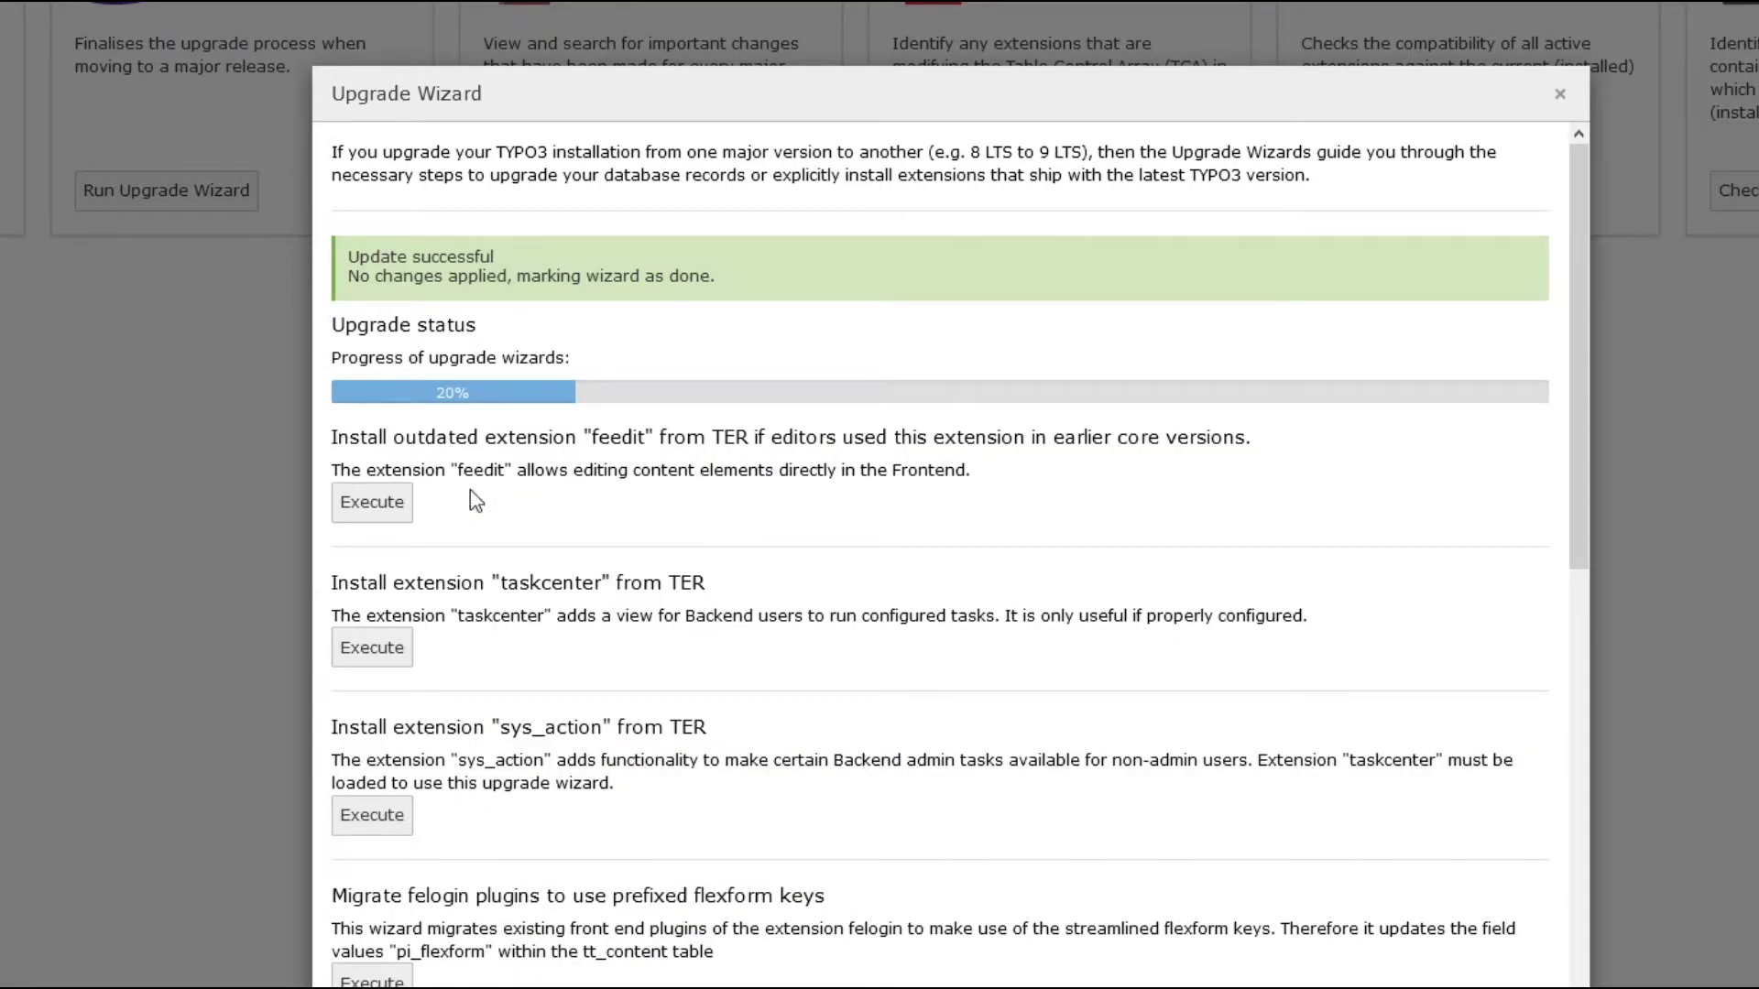
{"action": "left_click", "coordinate": [389, 505]}
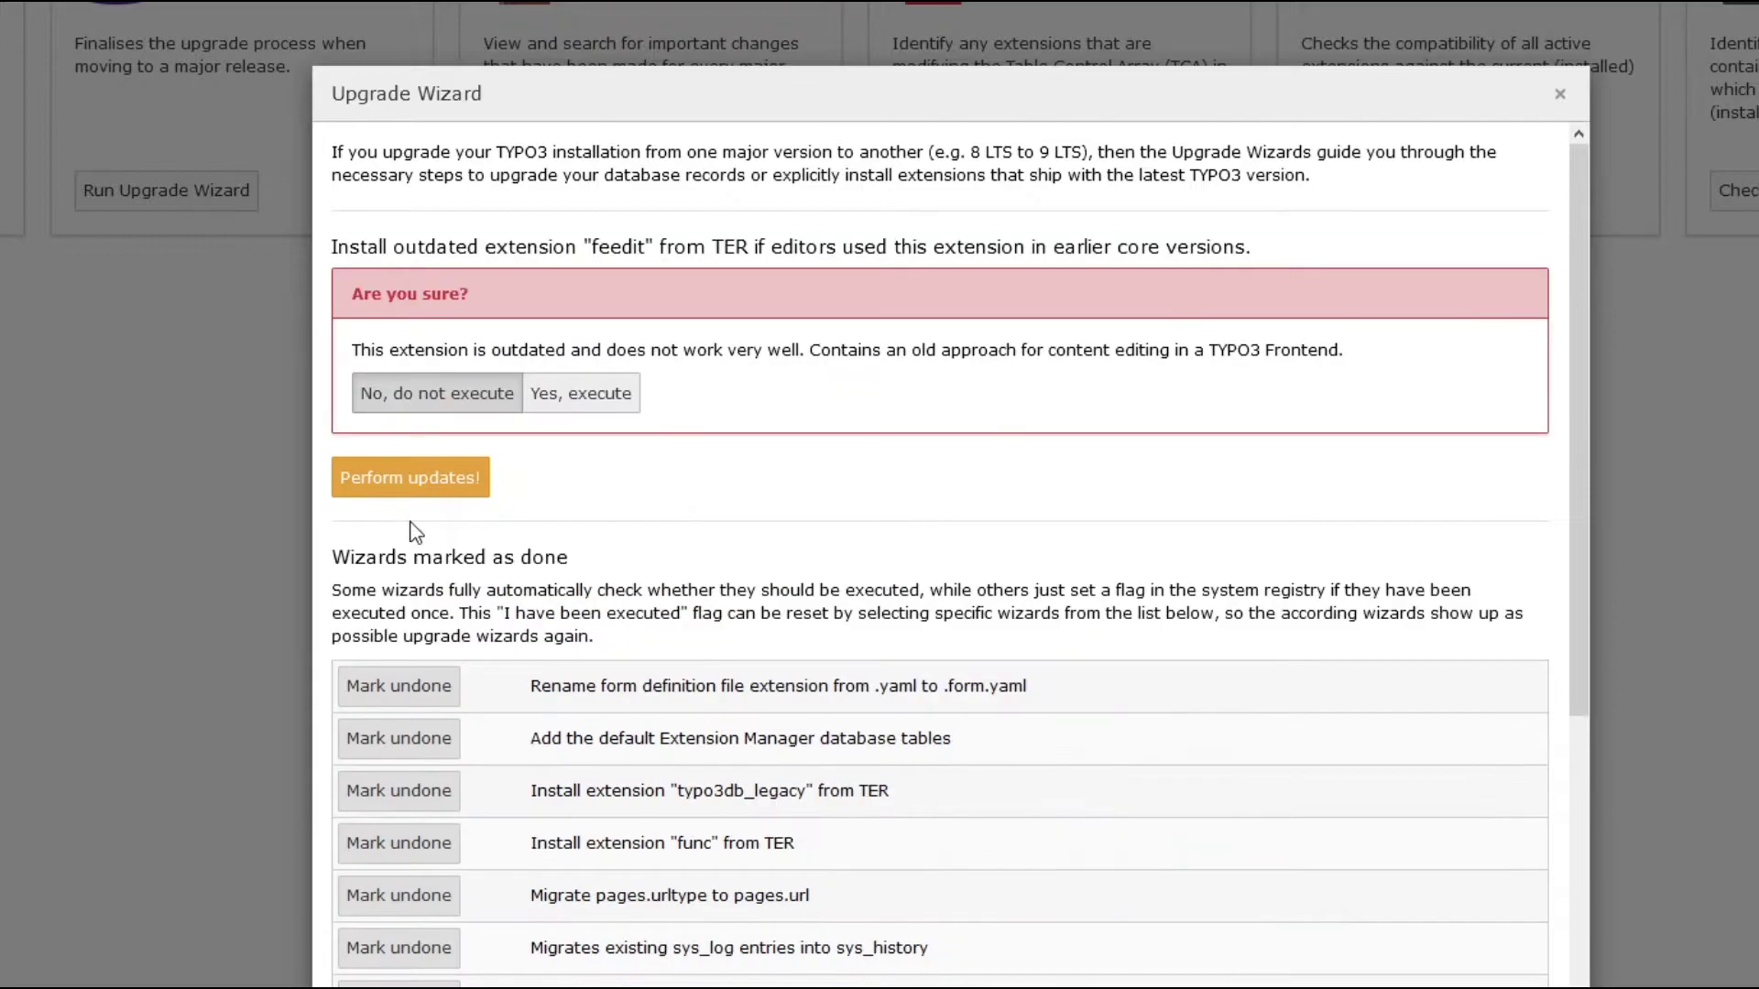
{"action": "left_click", "coordinate": [465, 479]}
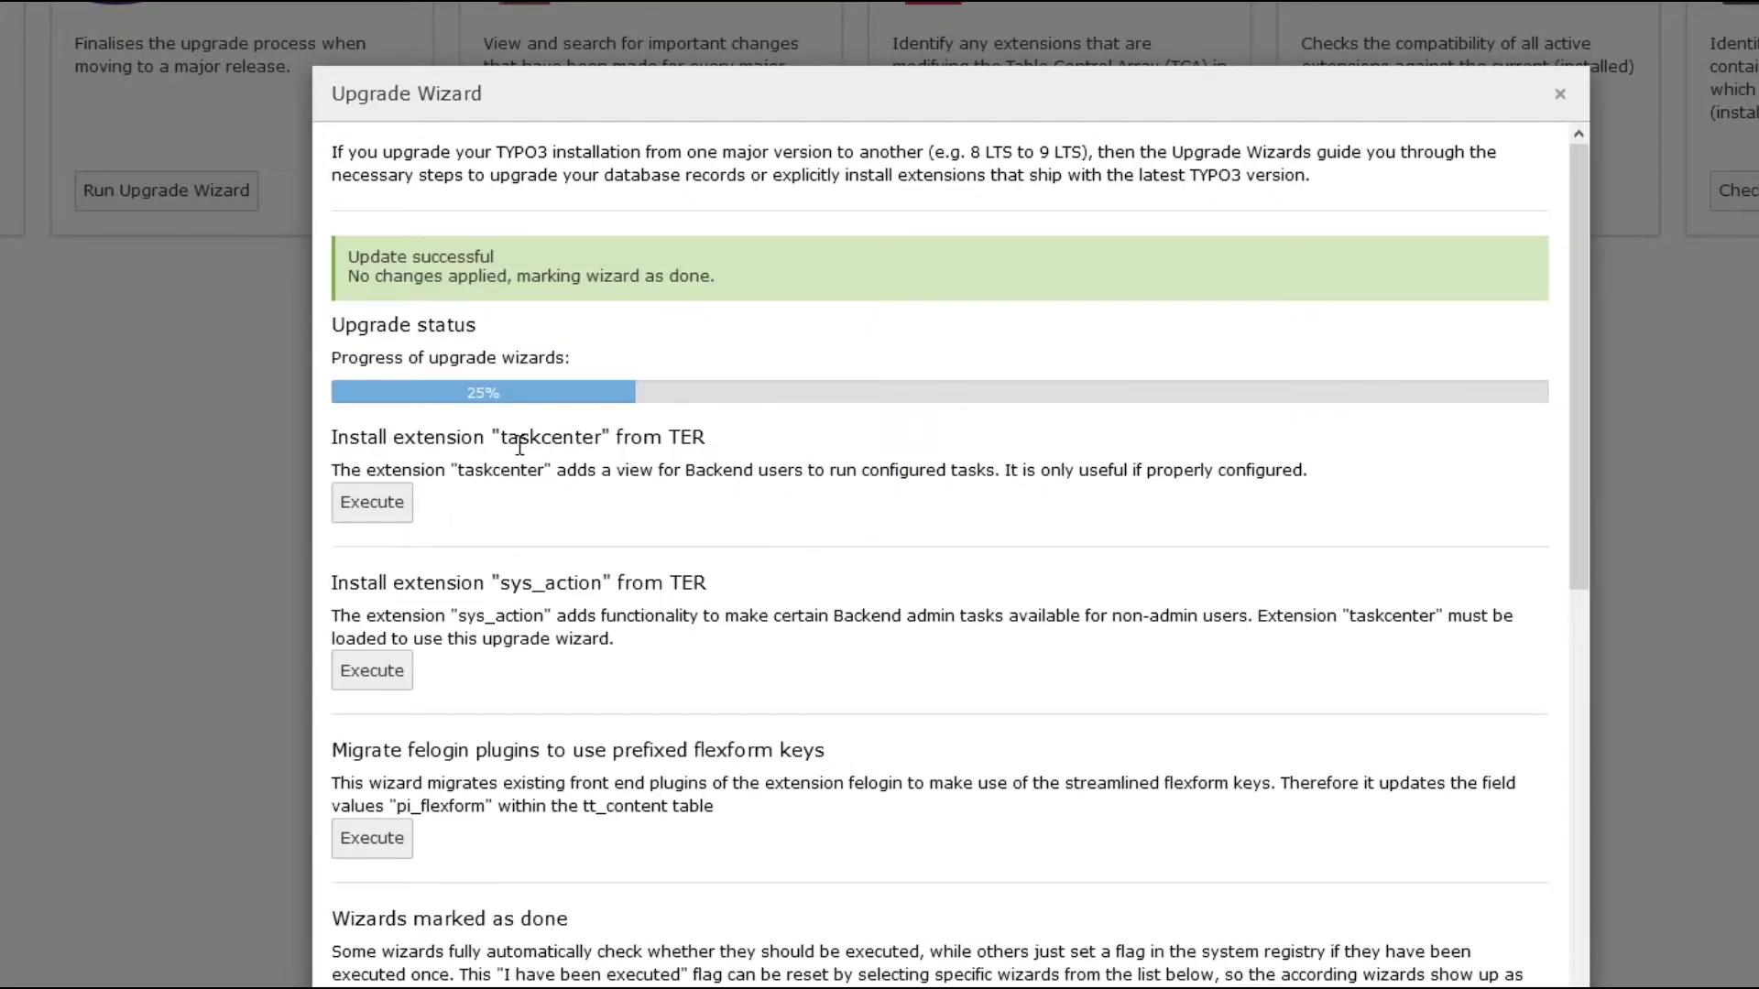
- Process the "taskcenter" and "sys_action" upgrade wizards, keeping "No, do not execute" for both extensions
{"action": "left_click", "coordinate": [389, 502]}
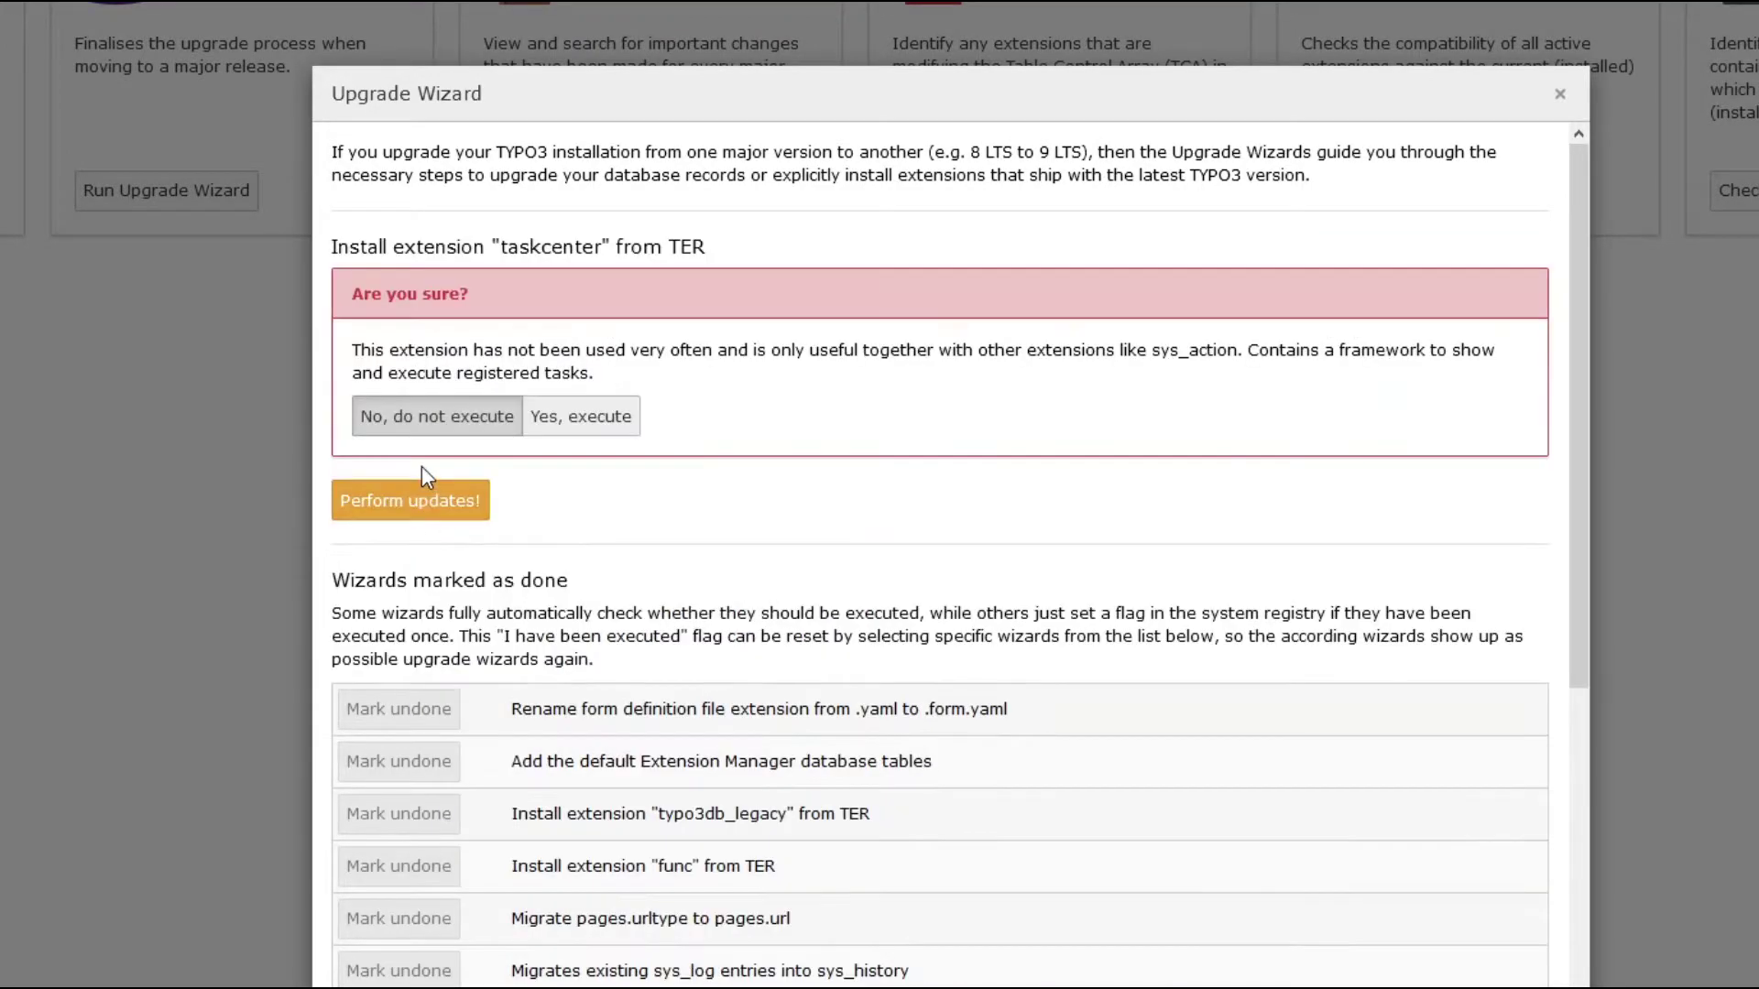
{"action": "left_click", "coordinate": [406, 510]}
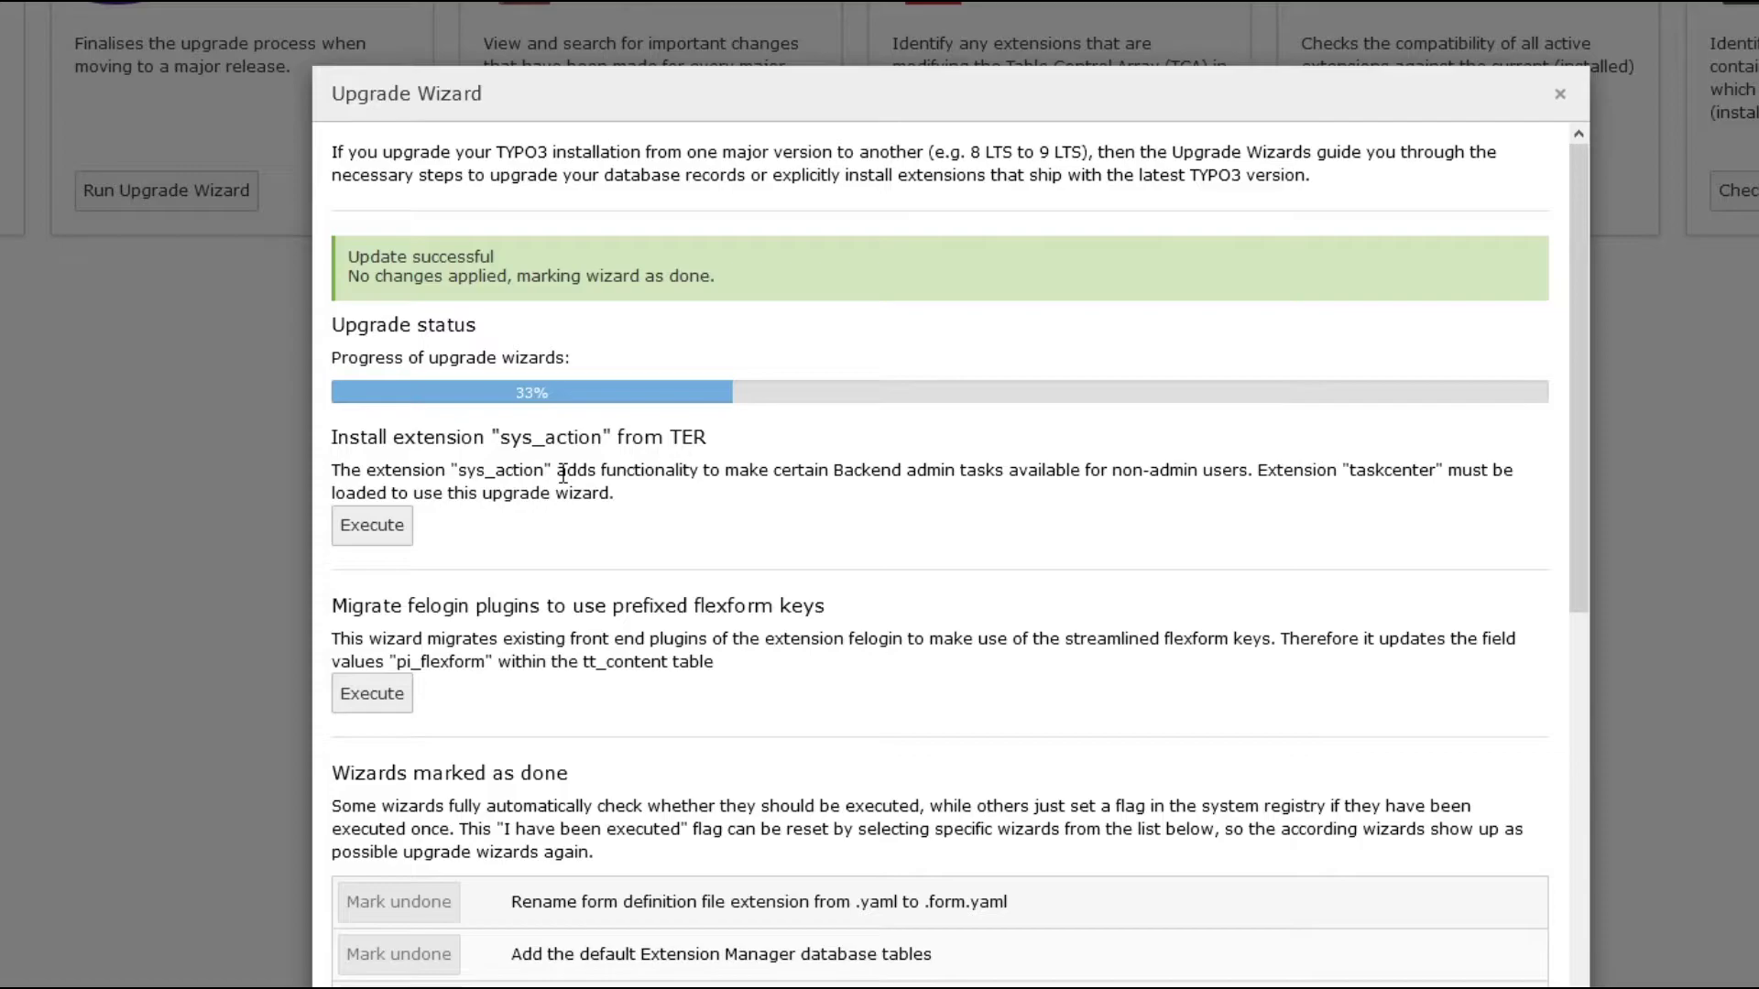
{"action": "left_click", "coordinate": [371, 528]}
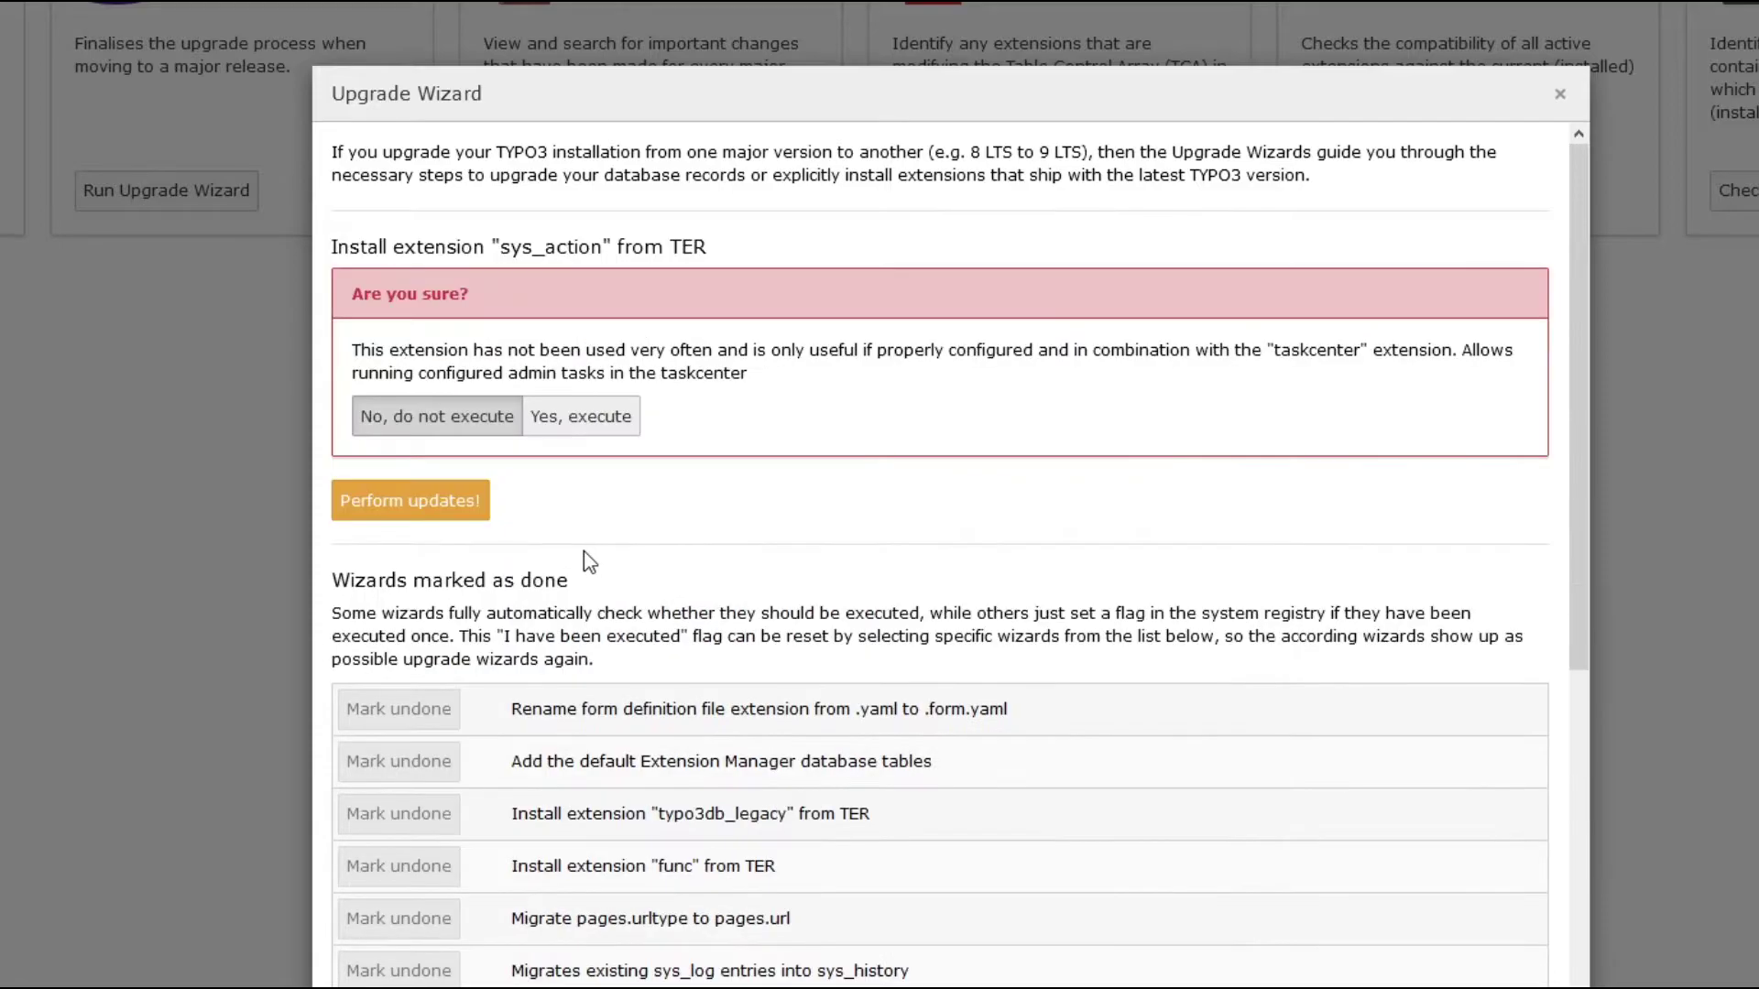
{"action": "left_click", "coordinate": [432, 512]}
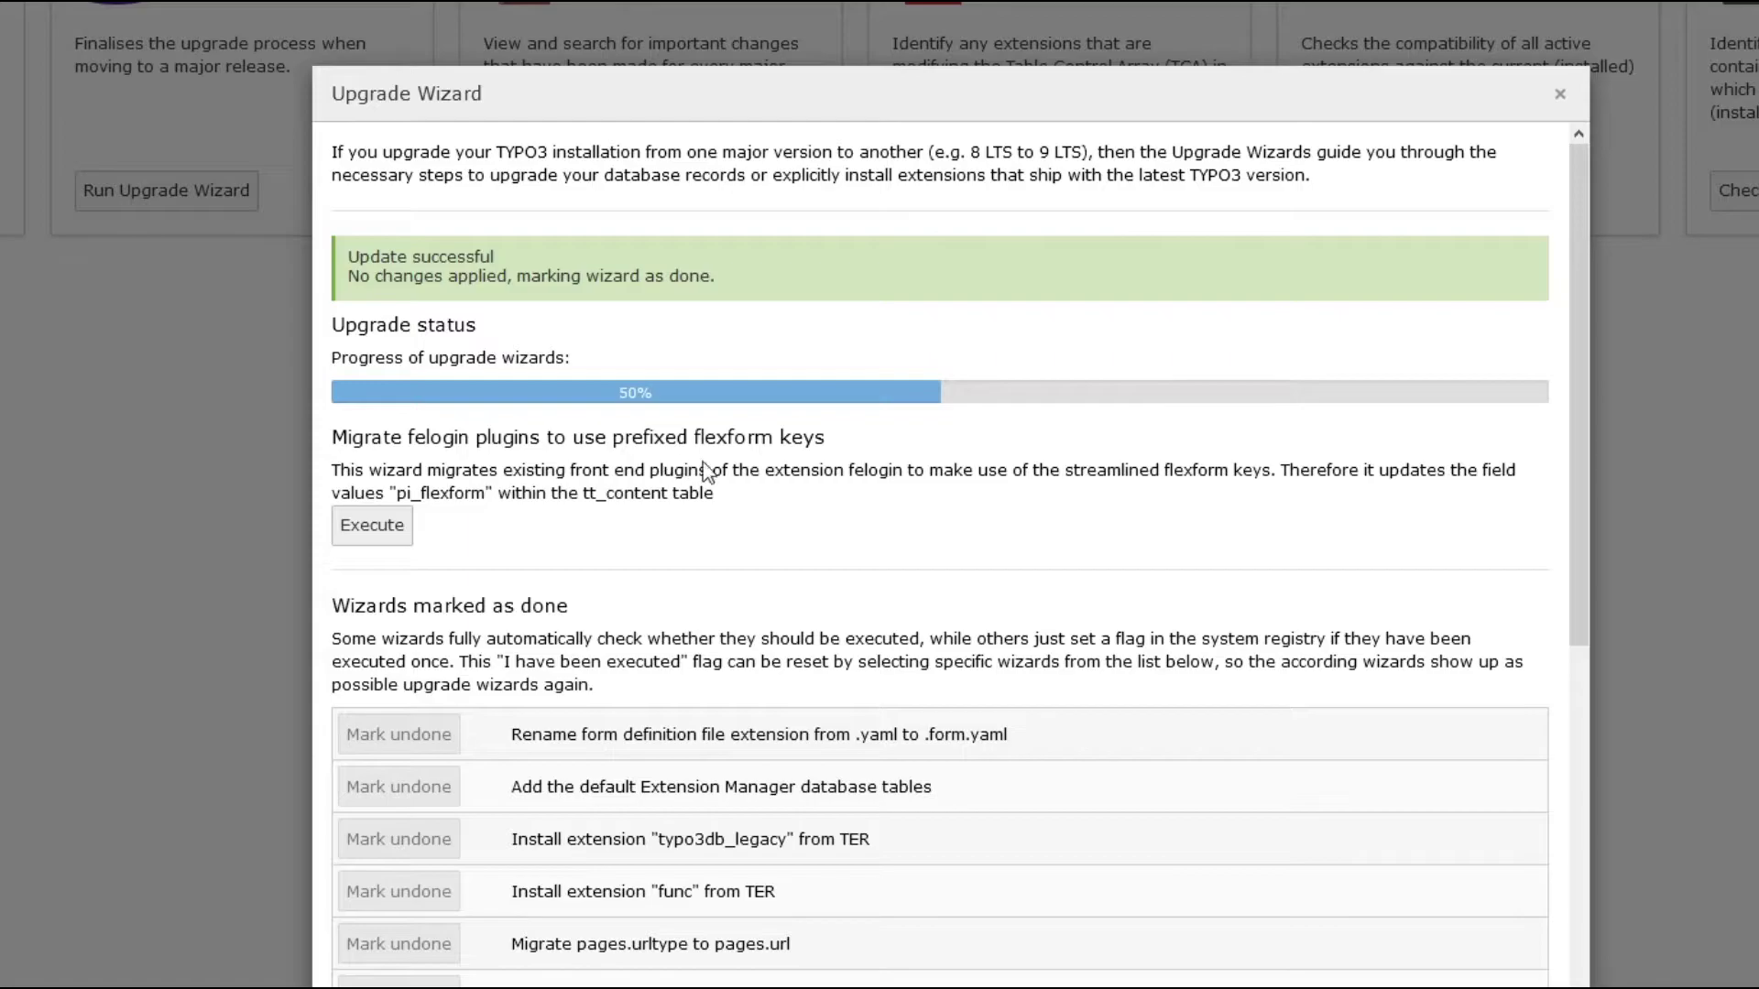
- Execute the wizard migrating felogin plugins to prefixed flexform keys, and close the Upgrade Wizard
{"action": "left_click", "coordinate": [370, 530]}
{"action": "left_click", "coordinate": [416, 307]}
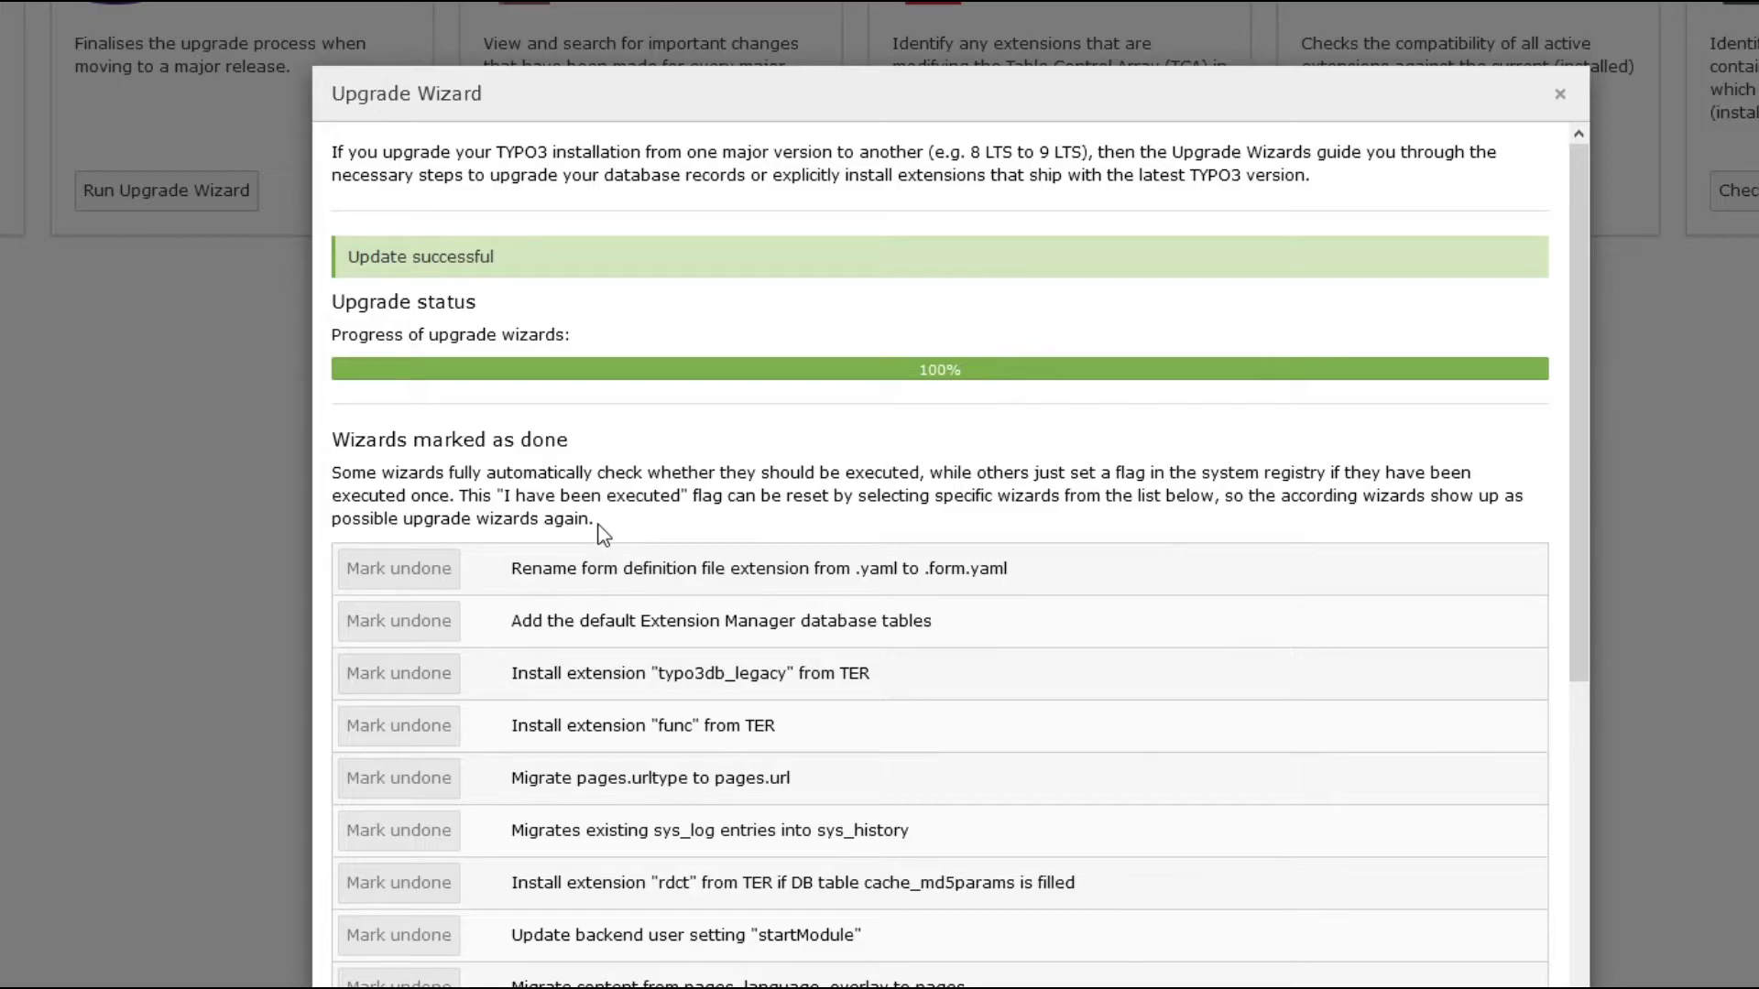
{"action": "left_click", "coordinate": [1560, 93]}
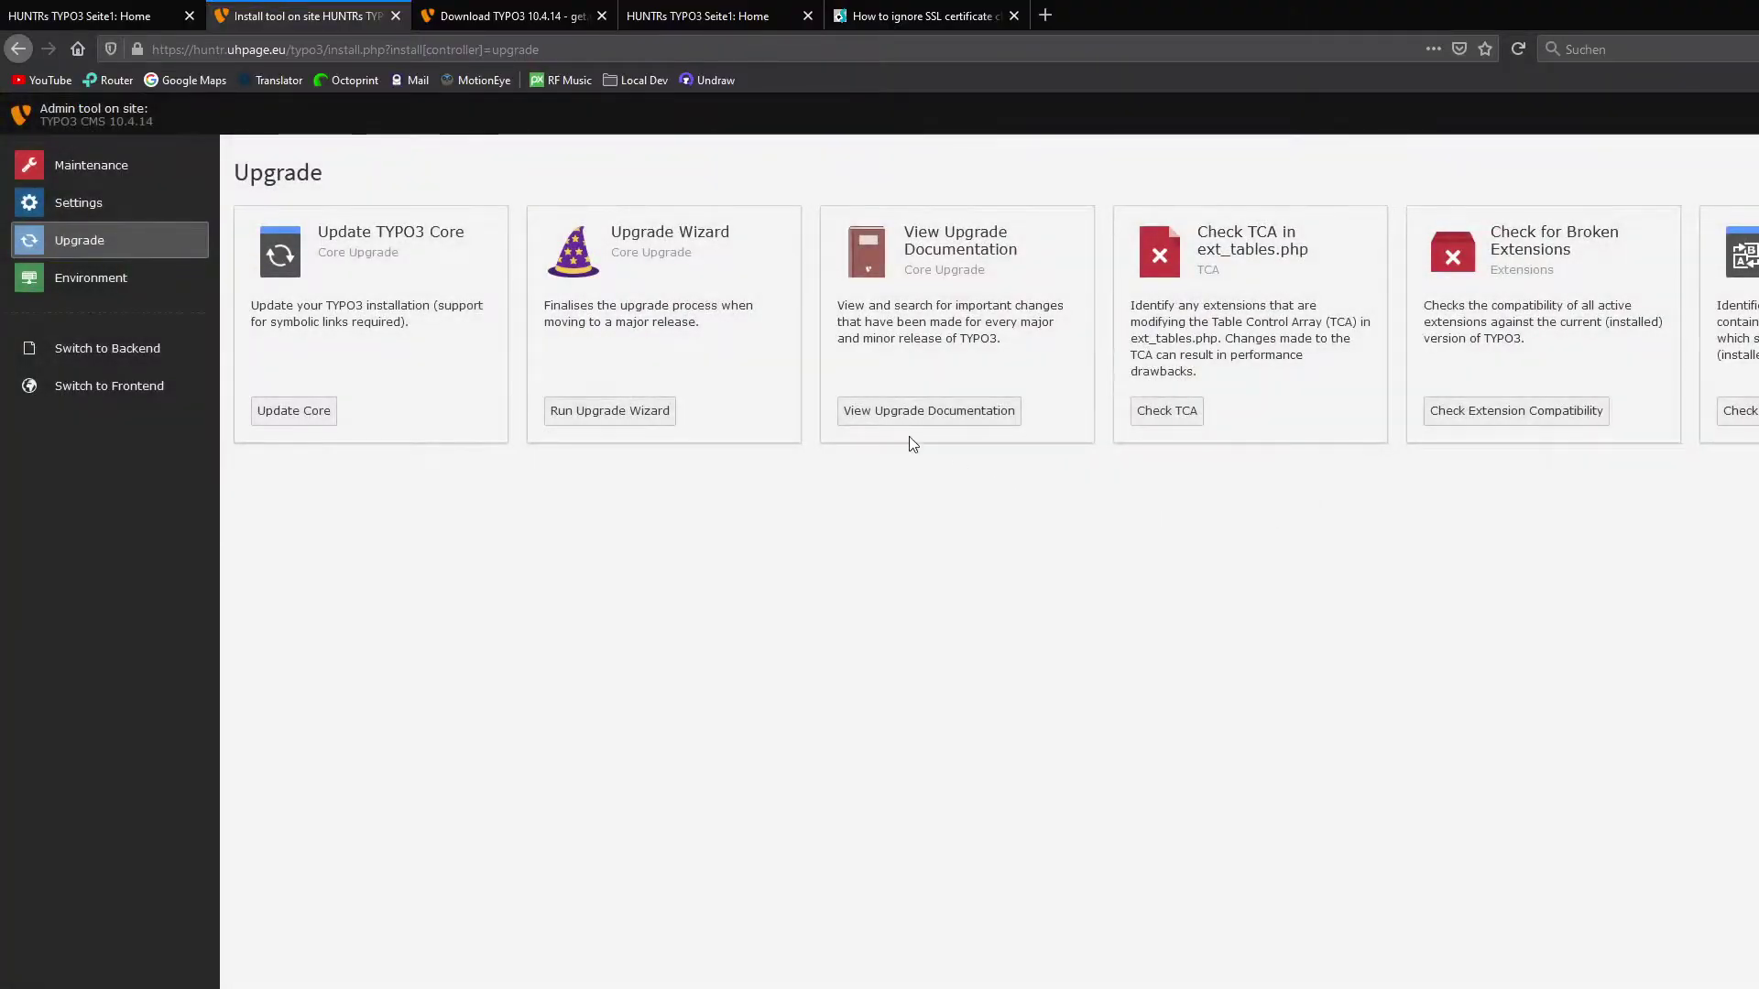
- Flush the TYPO3 and PHP cache and rebuild the PHP autoload information in the Maintenance area
{"action": "left_click", "coordinate": [124, 170]}
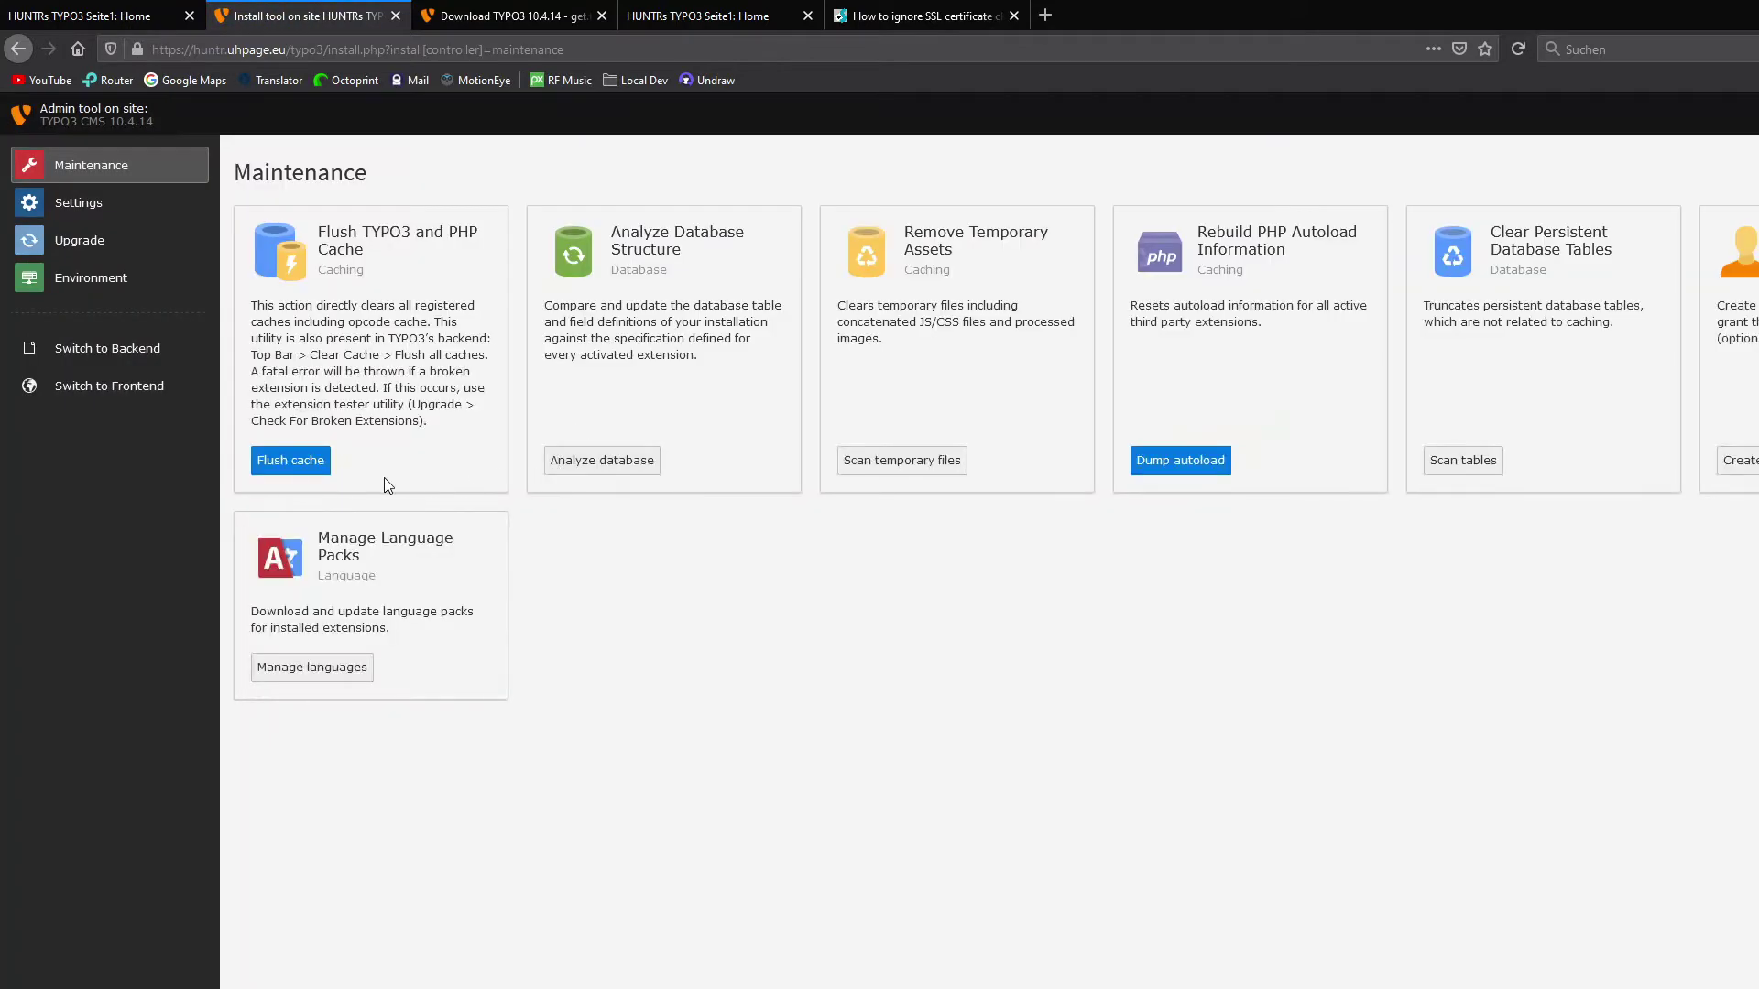
{"action": "left_click", "coordinate": [287, 462]}
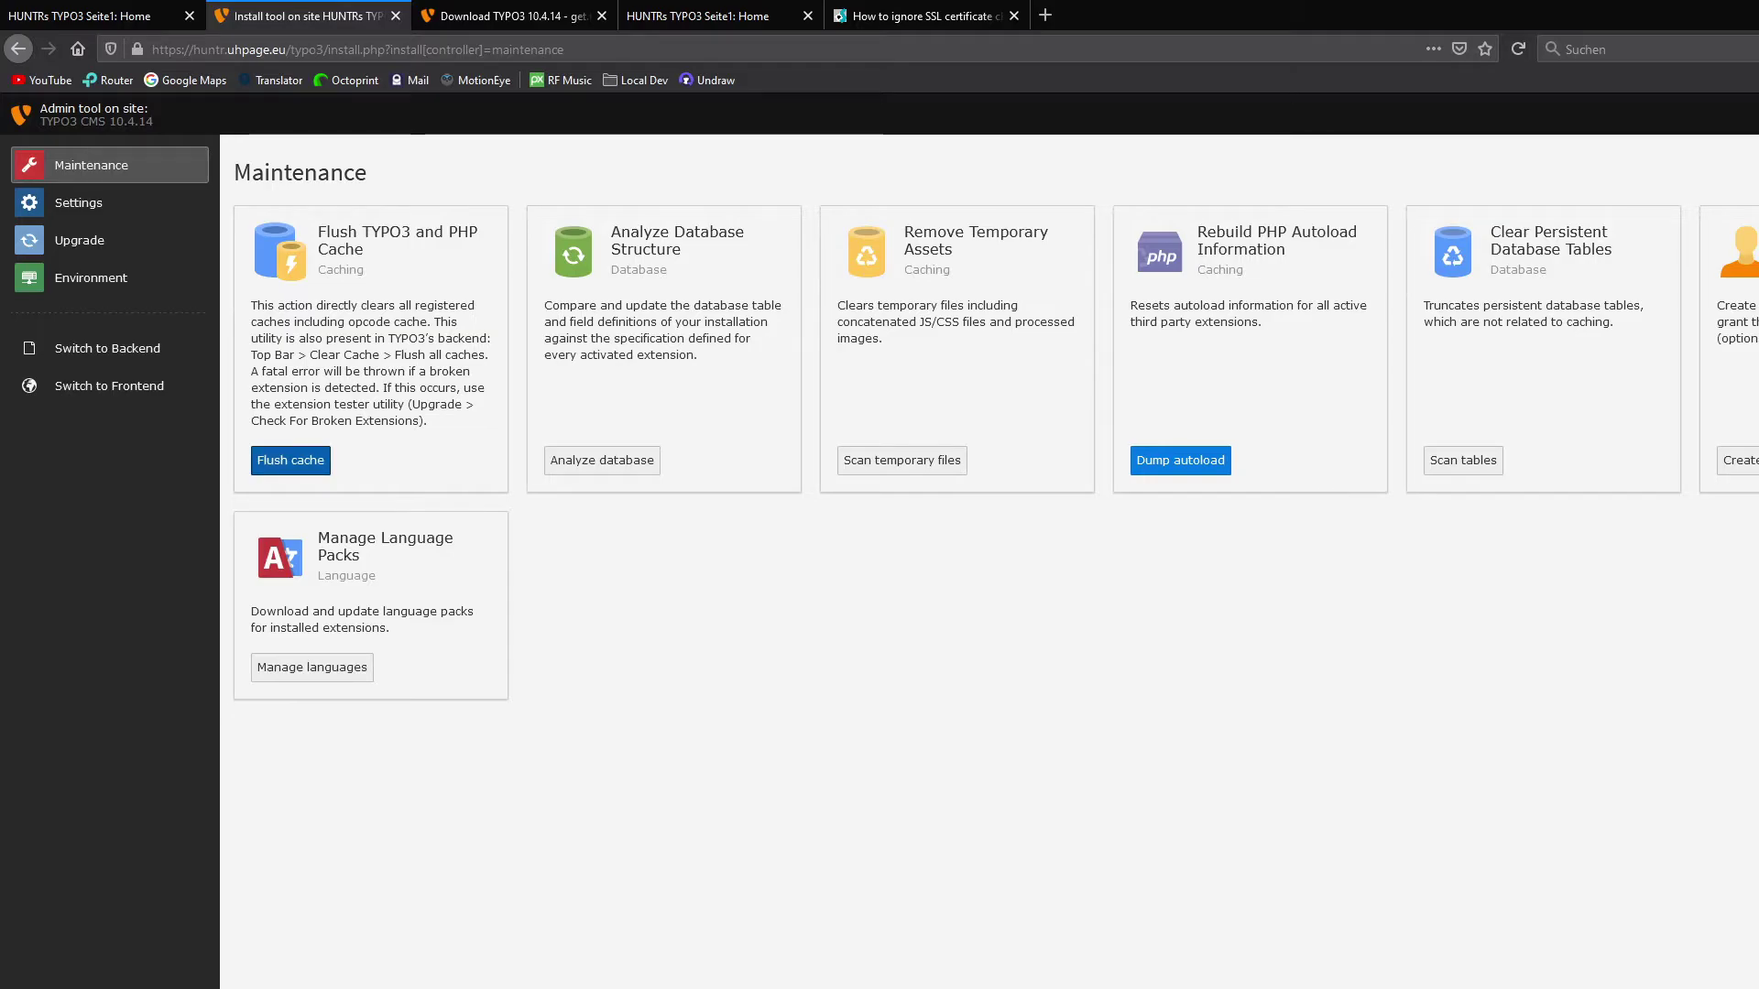
{"action": "left_click", "coordinate": [1195, 459]}
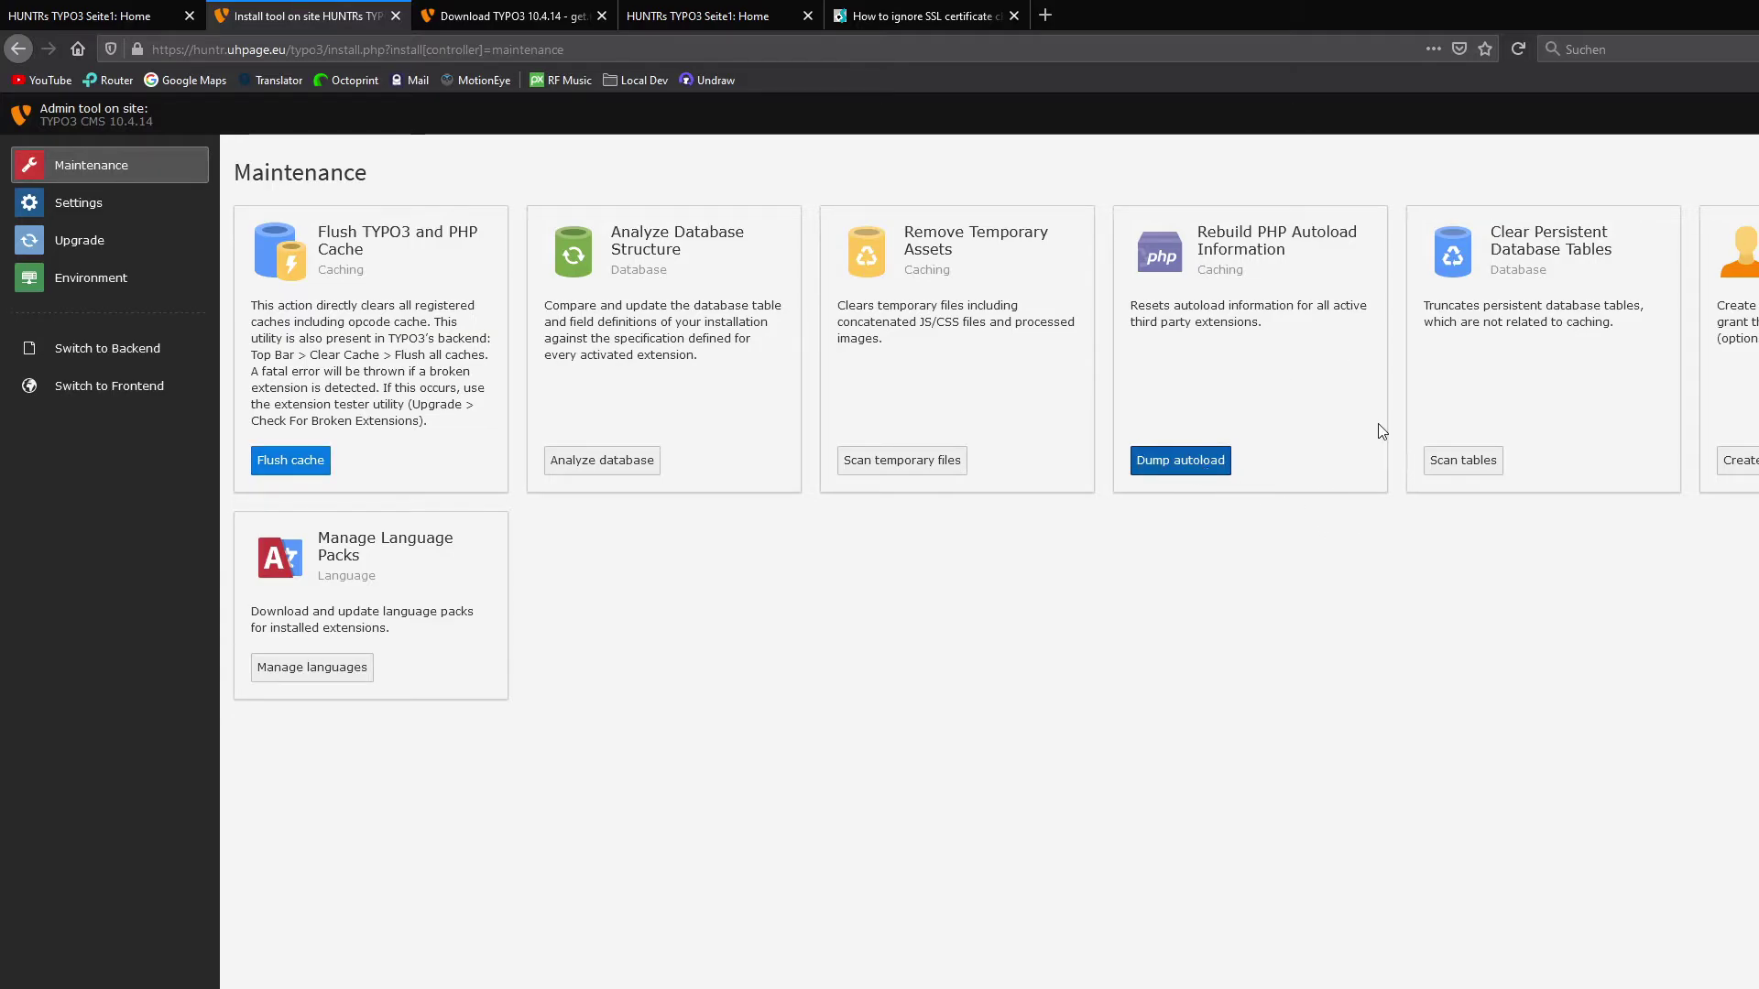
- Scan for temporary assets and delete the files in /typo3temp/assets/css and /typo3temp/assets/images
{"action": "left_click", "coordinate": [871, 459]}
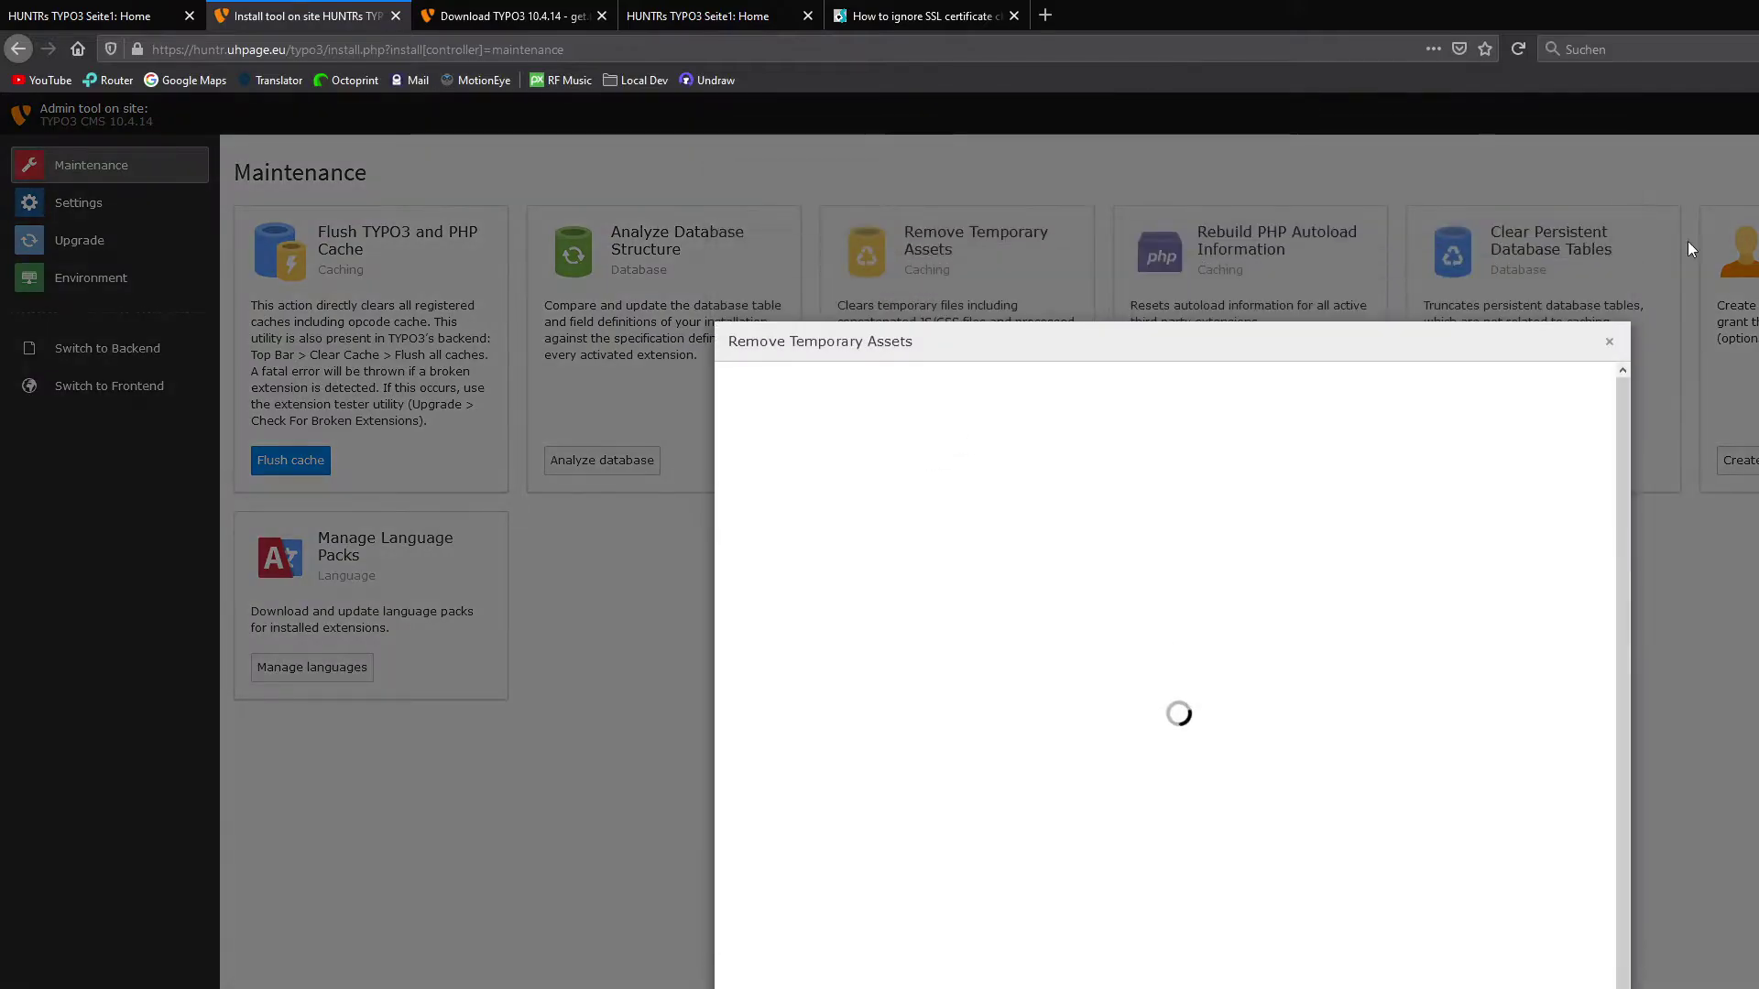
{"action": "left_click", "coordinate": [810, 507]}
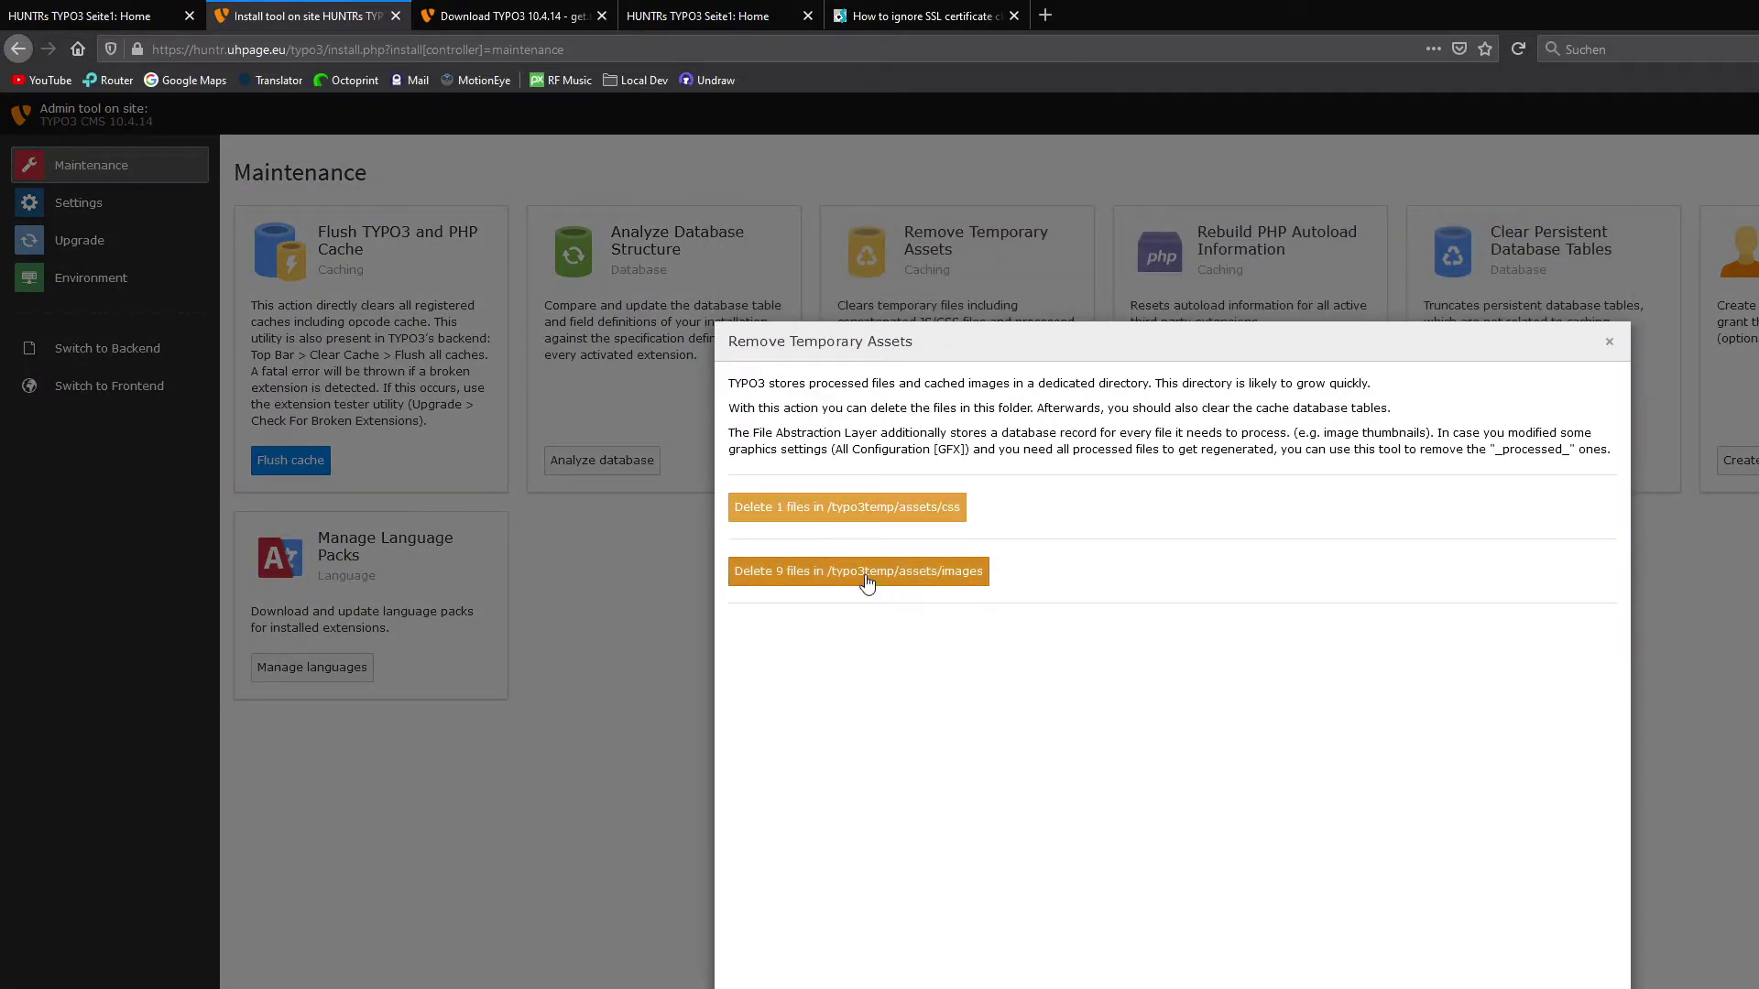
{"action": "left_click", "coordinate": [844, 525]}
{"action": "left_click", "coordinate": [844, 513]}
{"action": "left_click", "coordinate": [1610, 341]}
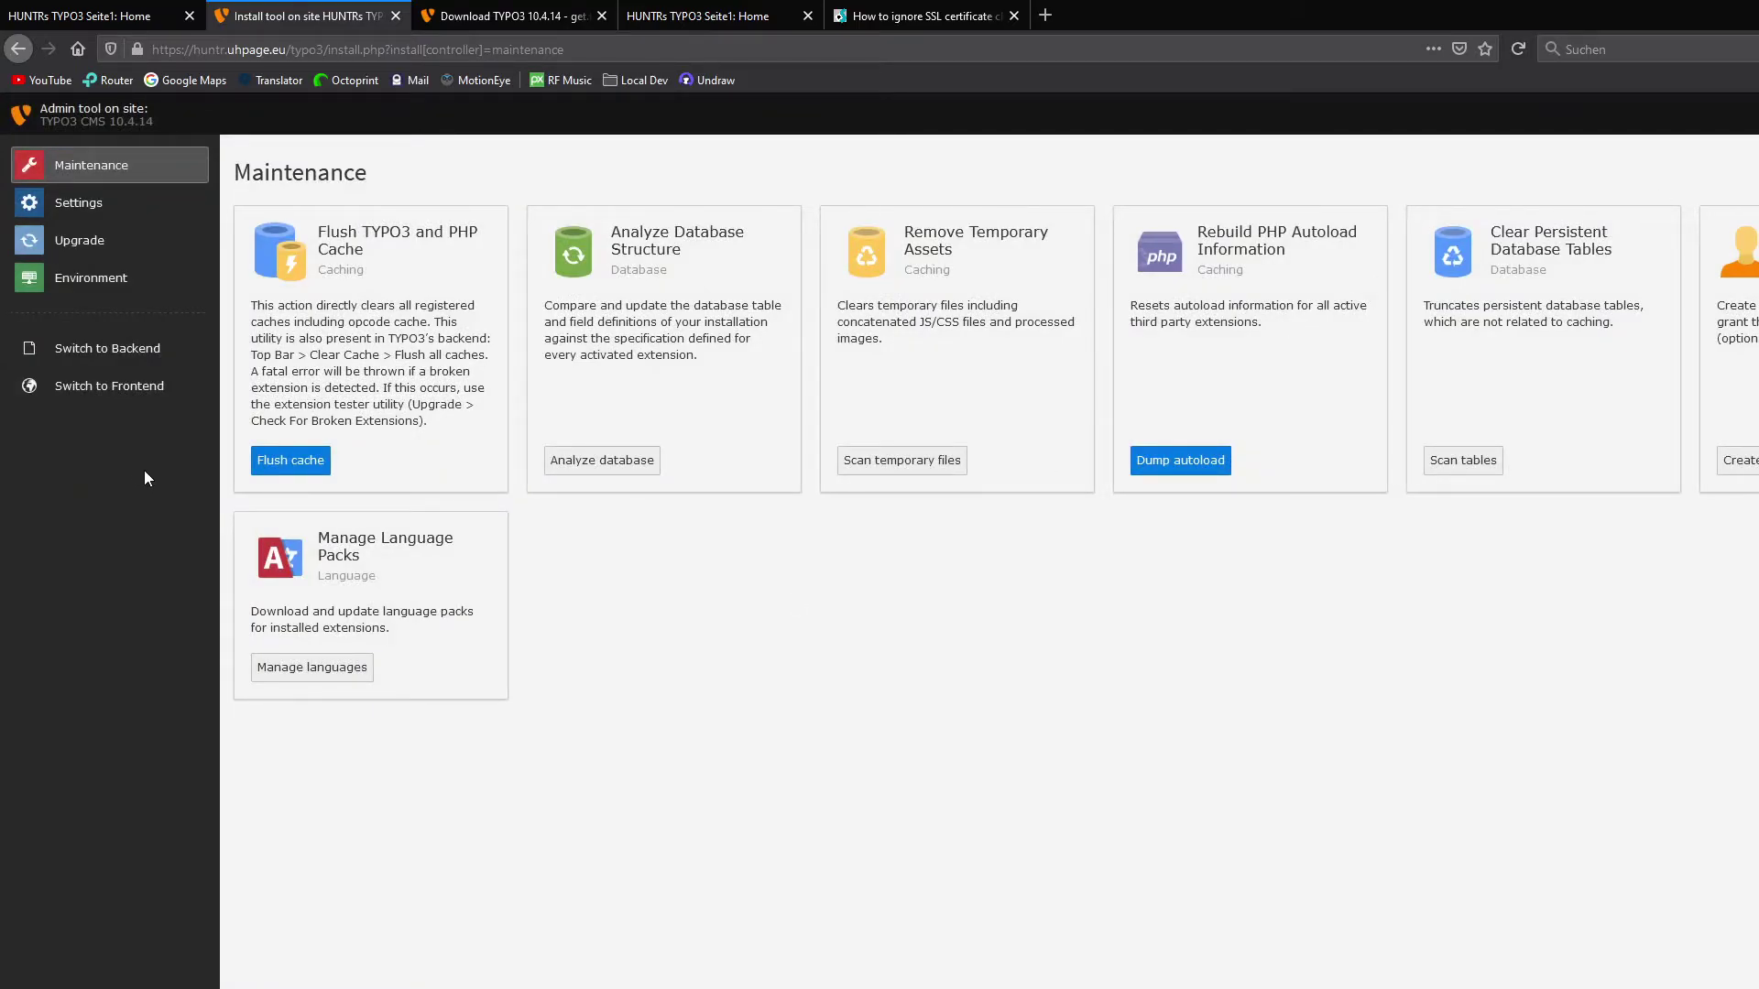
- Switch from the admin tool to the TYPO3 backend and log in with the prefilled credentials
{"action": "left_click", "coordinate": [101, 367]}
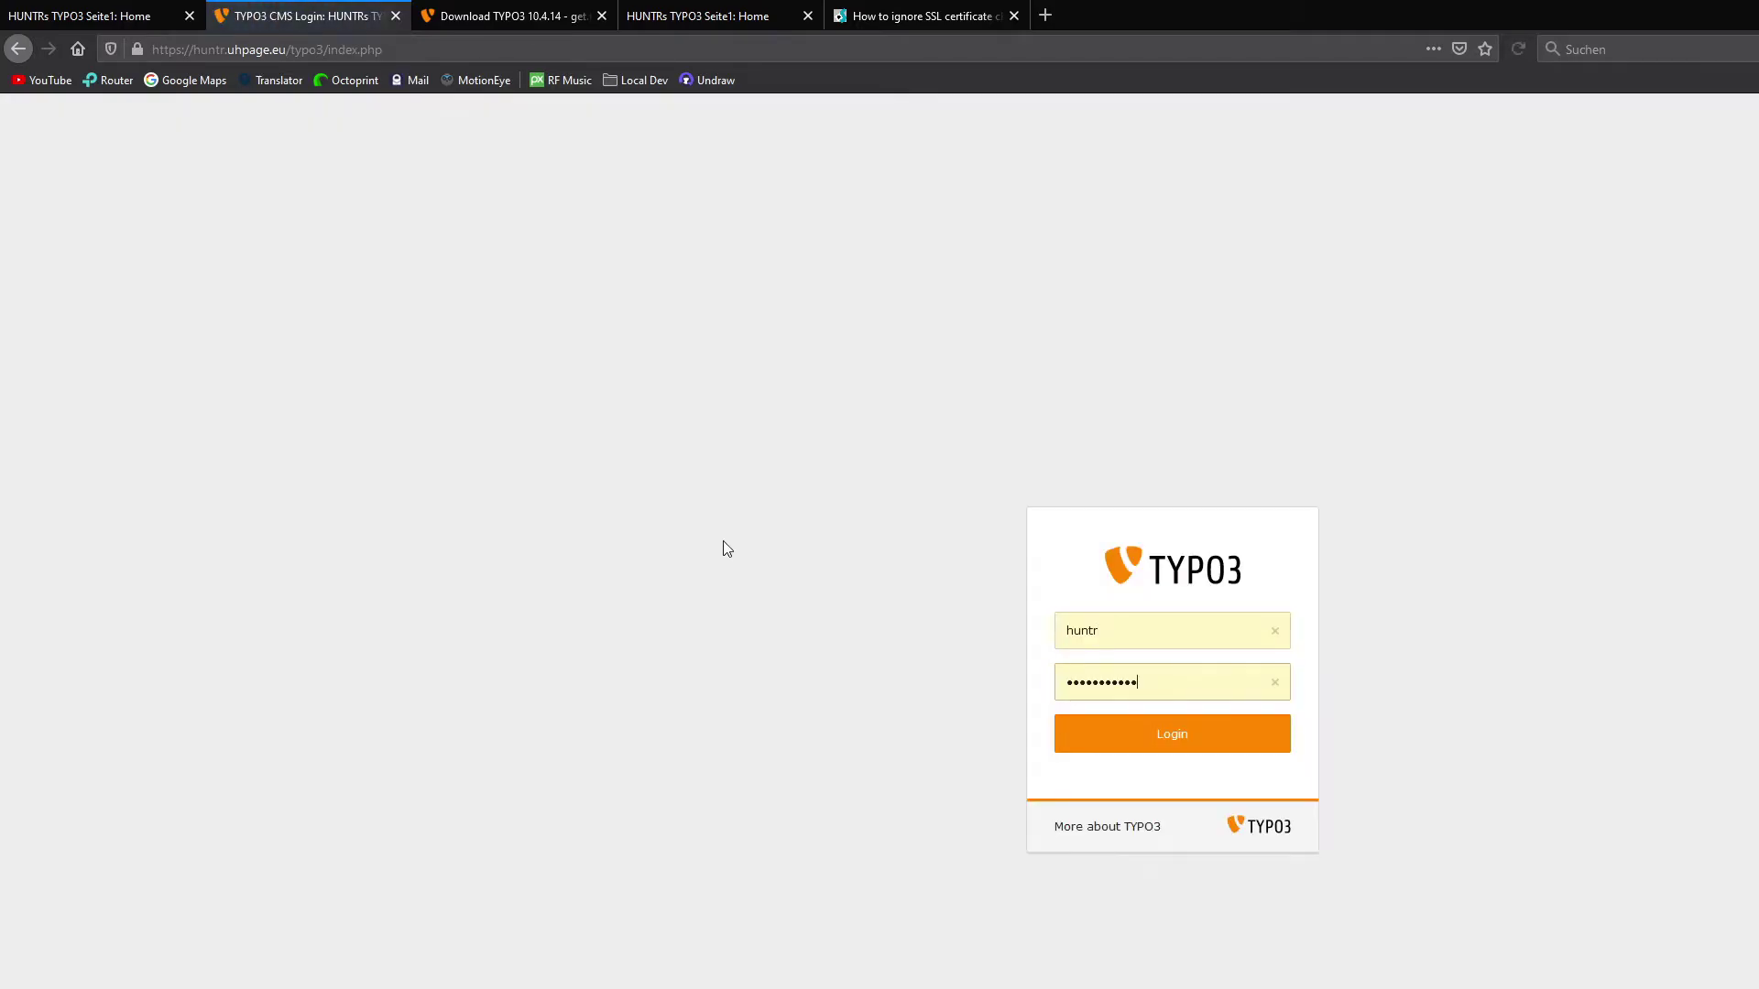
{"action": "left_click", "coordinate": [1178, 733]}
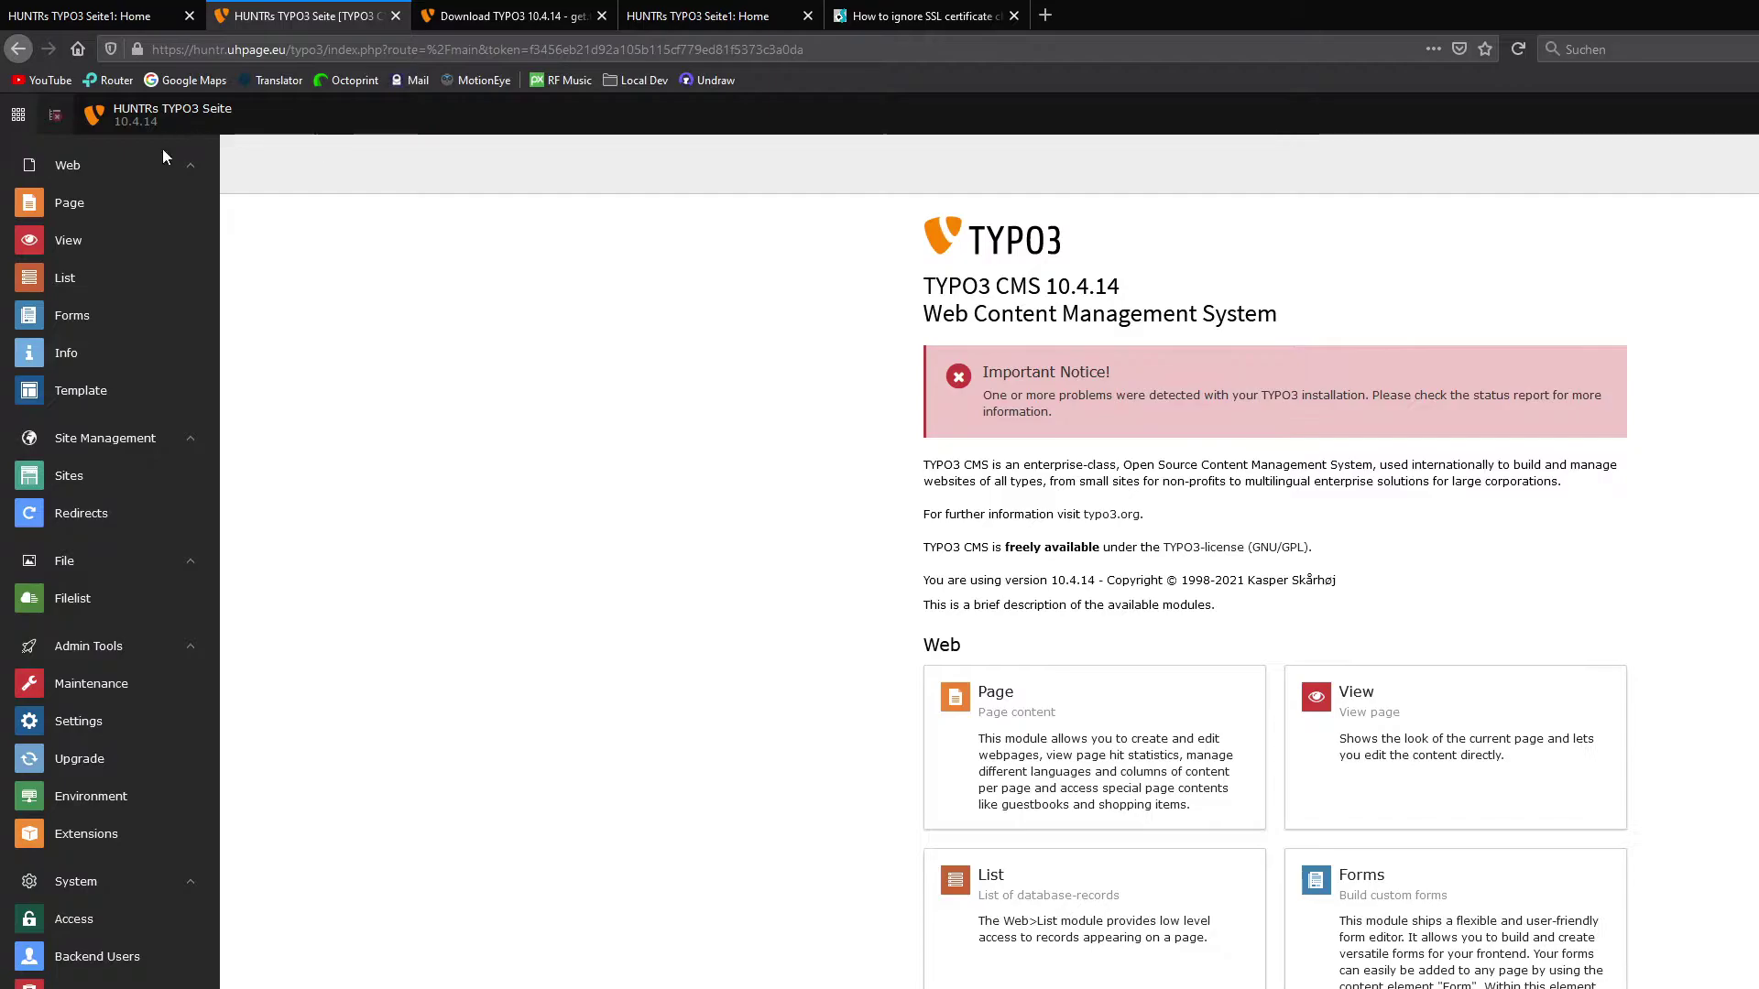
- Check the upgraded backend's page tree and the fileadmin file list, ending in the Page module
{"action": "left_click", "coordinate": [138, 203]}
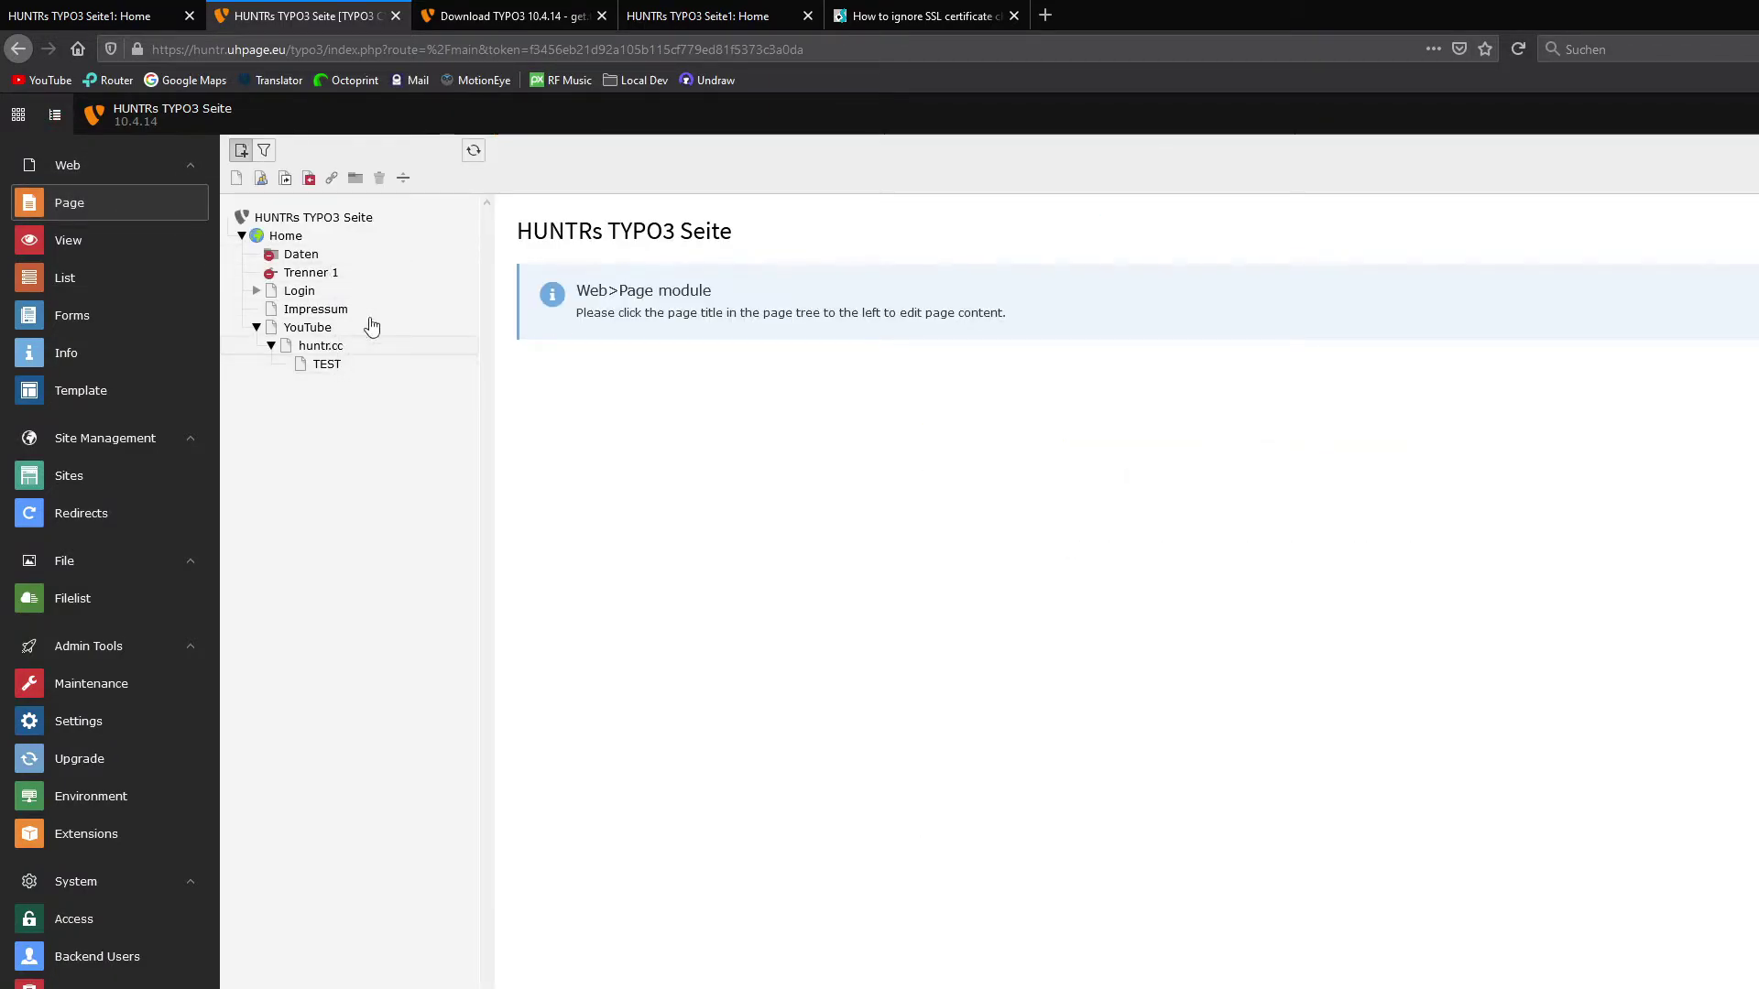
{"action": "left_click", "coordinate": [84, 596]}
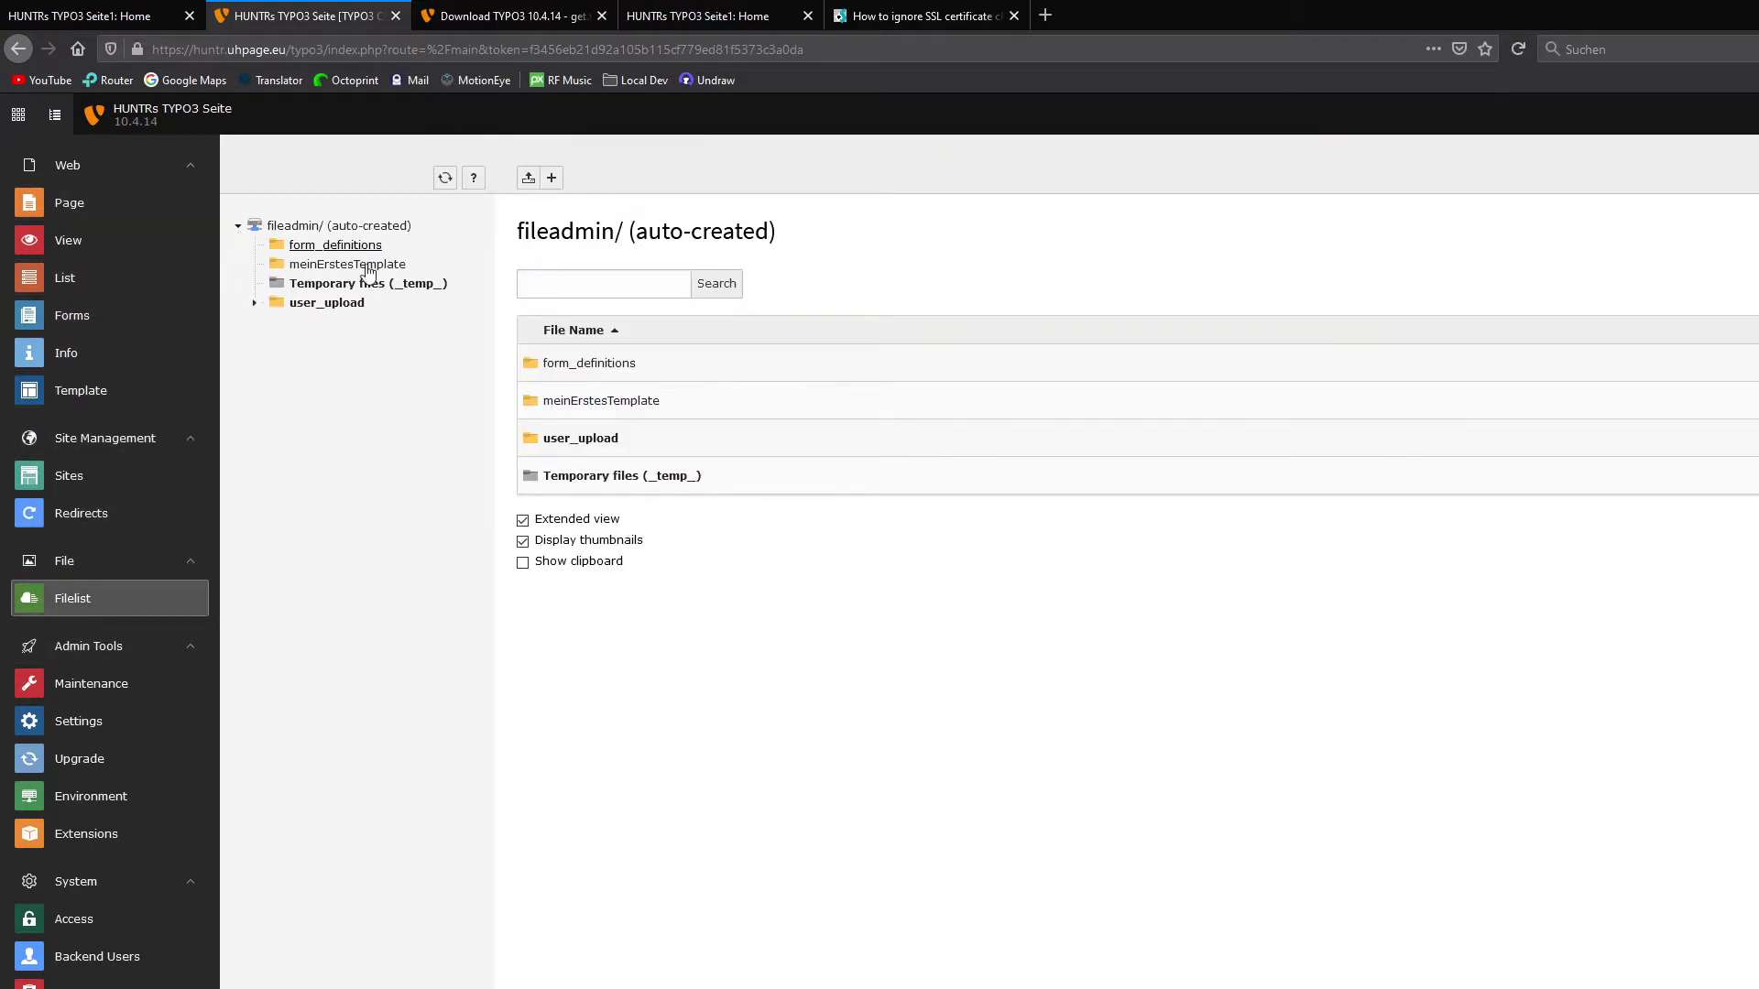
{"action": "left_click", "coordinate": [69, 202]}
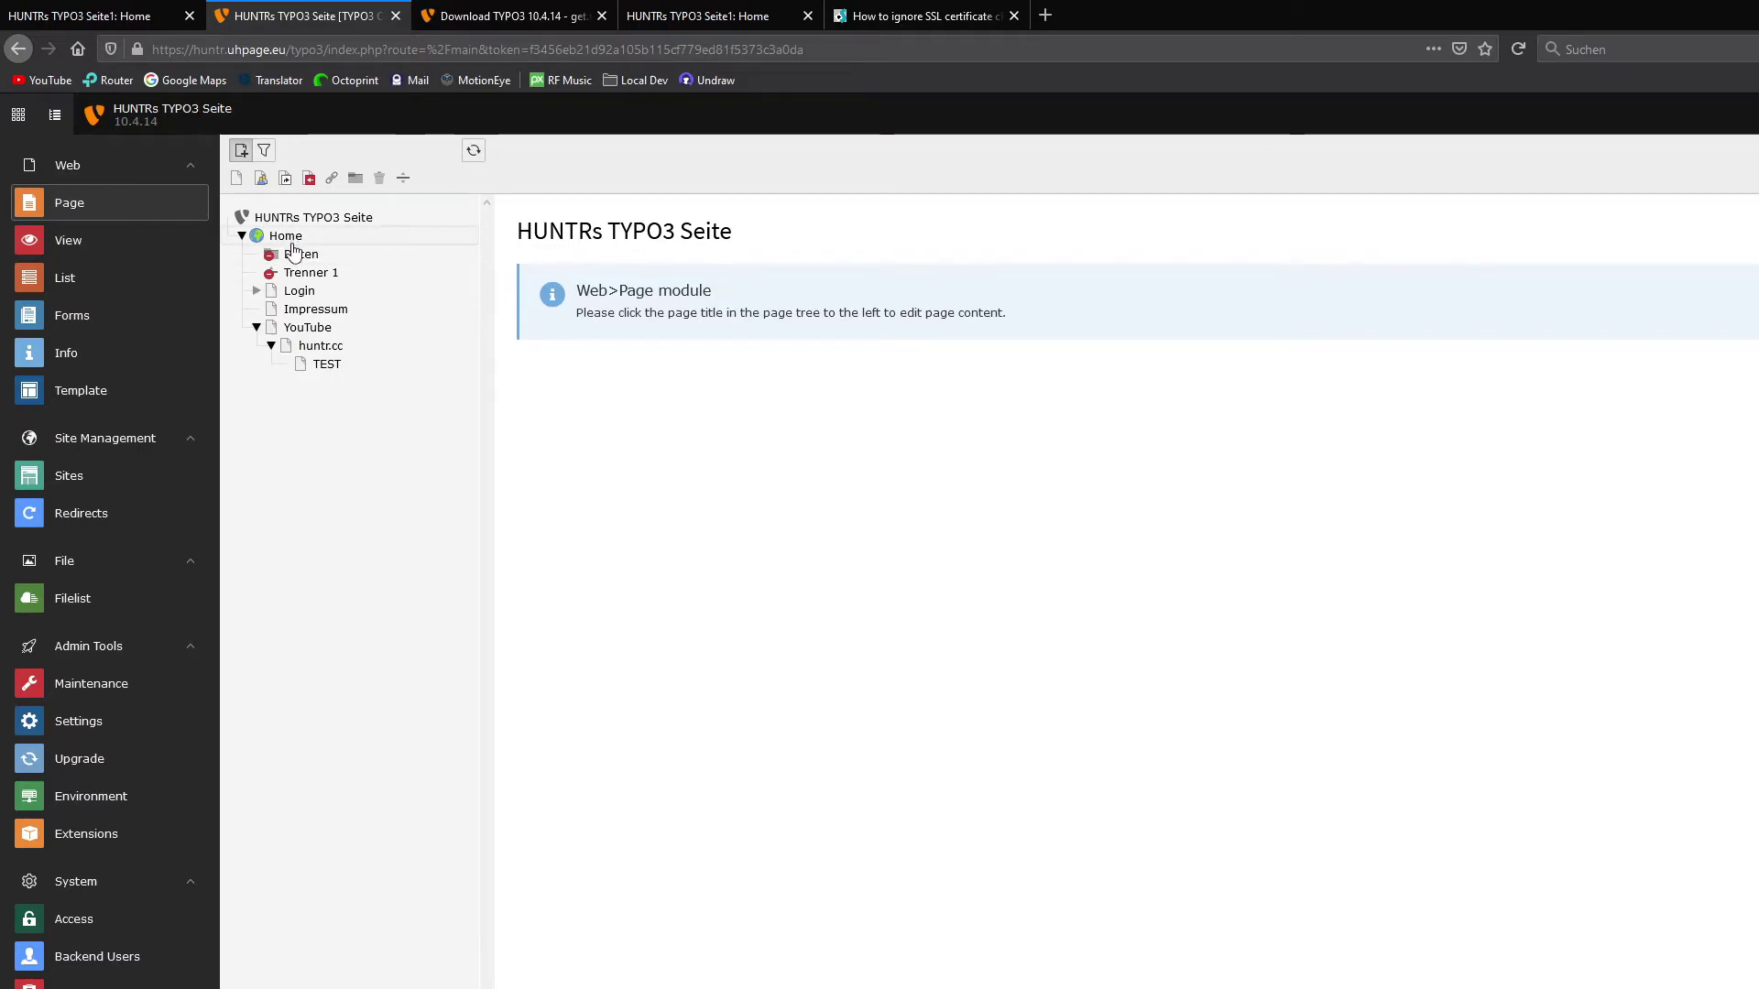
- Check the website frontend by visiting its Impressum, YouTube and Login pages, and return to the home page
{"action": "left_click", "coordinate": [164, 20]}
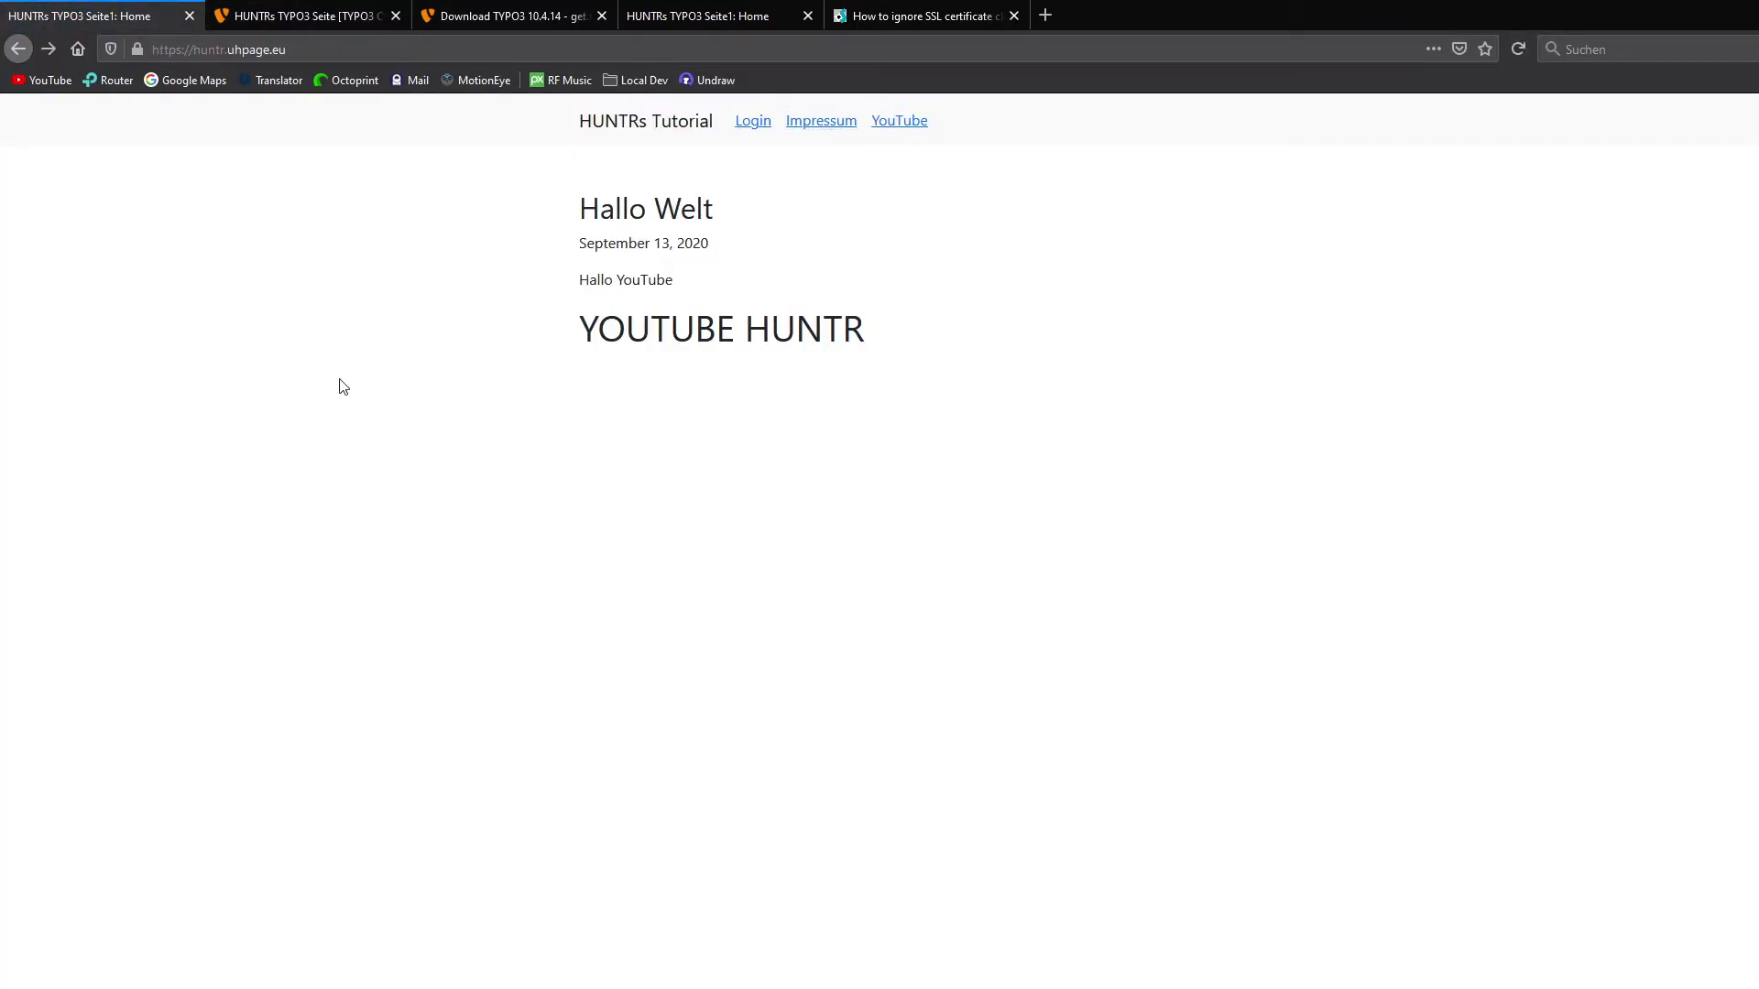
{"action": "left_click", "coordinate": [804, 122]}
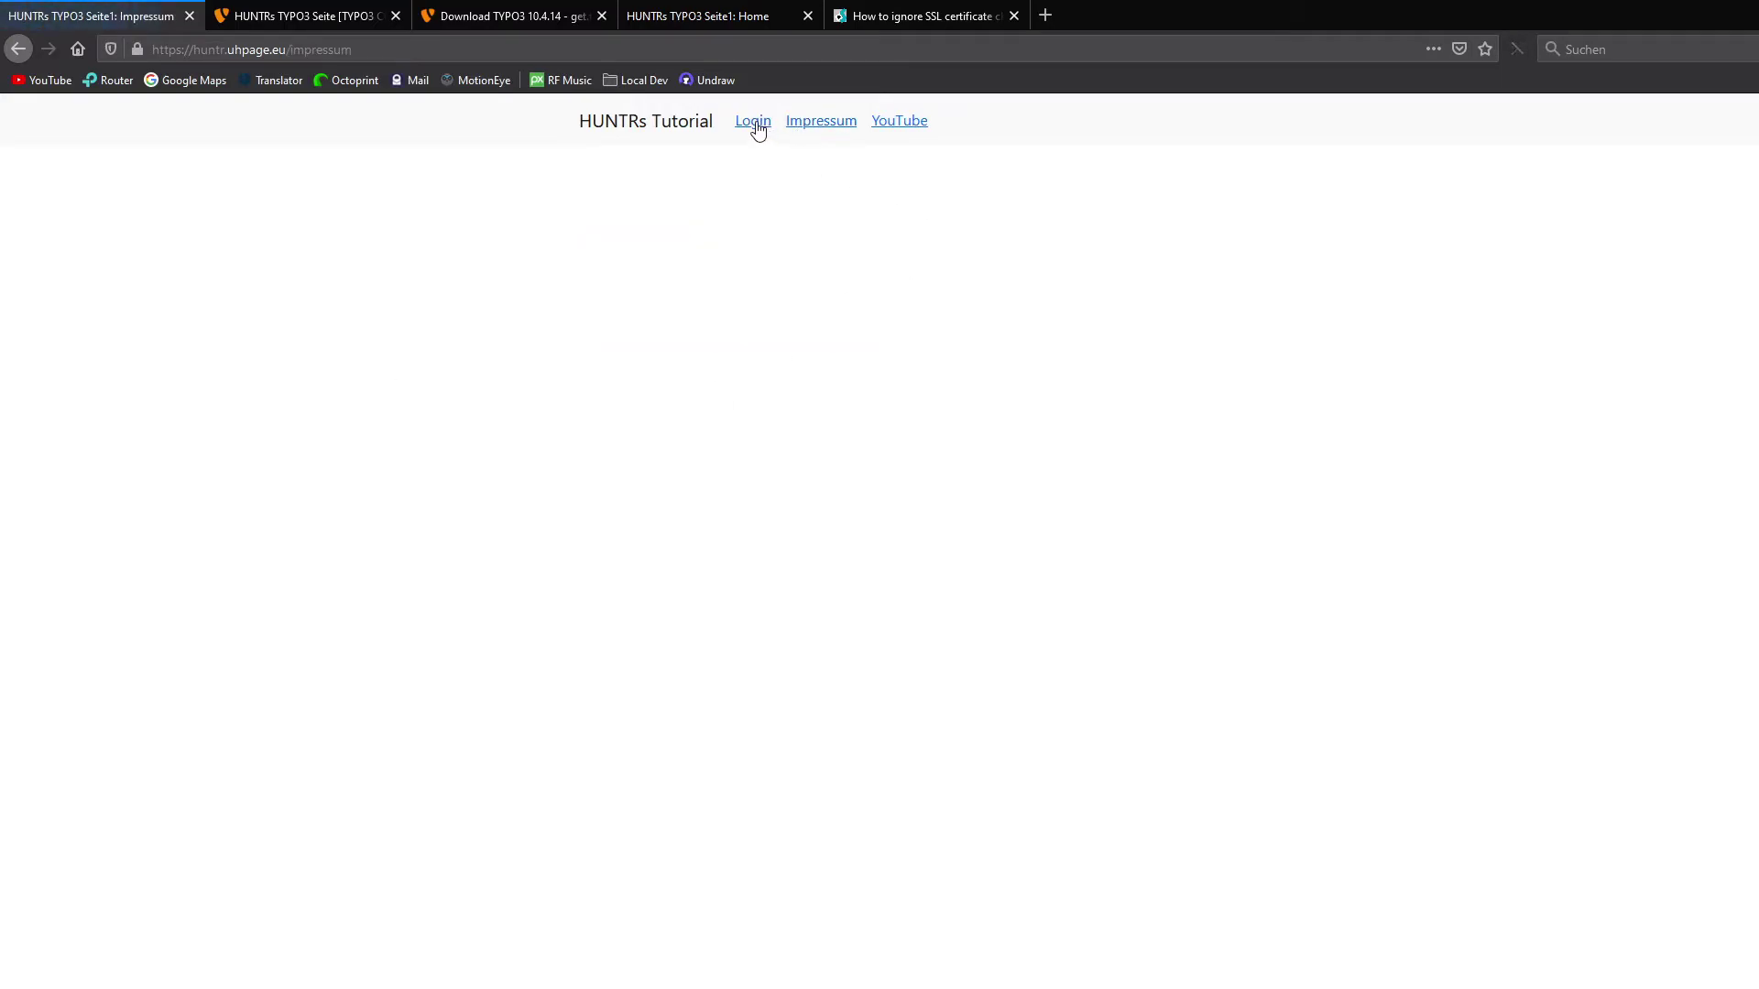
{"action": "left_click", "coordinate": [753, 123]}
{"action": "left_click", "coordinate": [911, 126]}
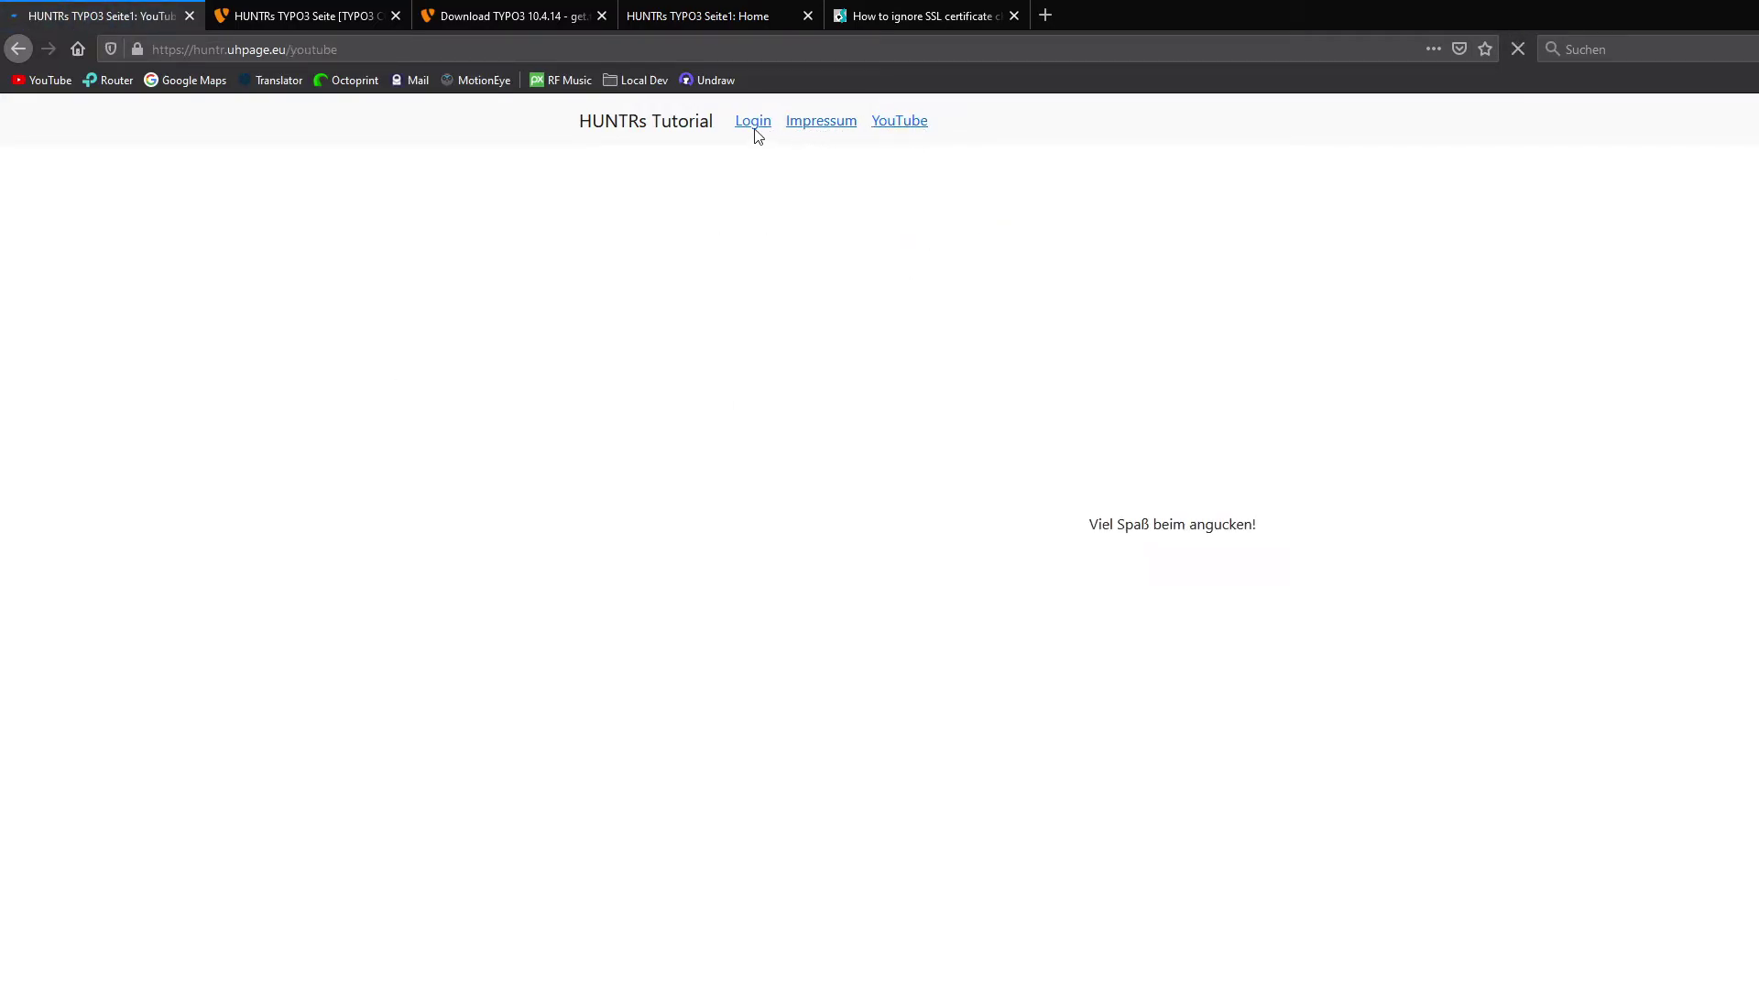
{"action": "left_click", "coordinate": [753, 125]}
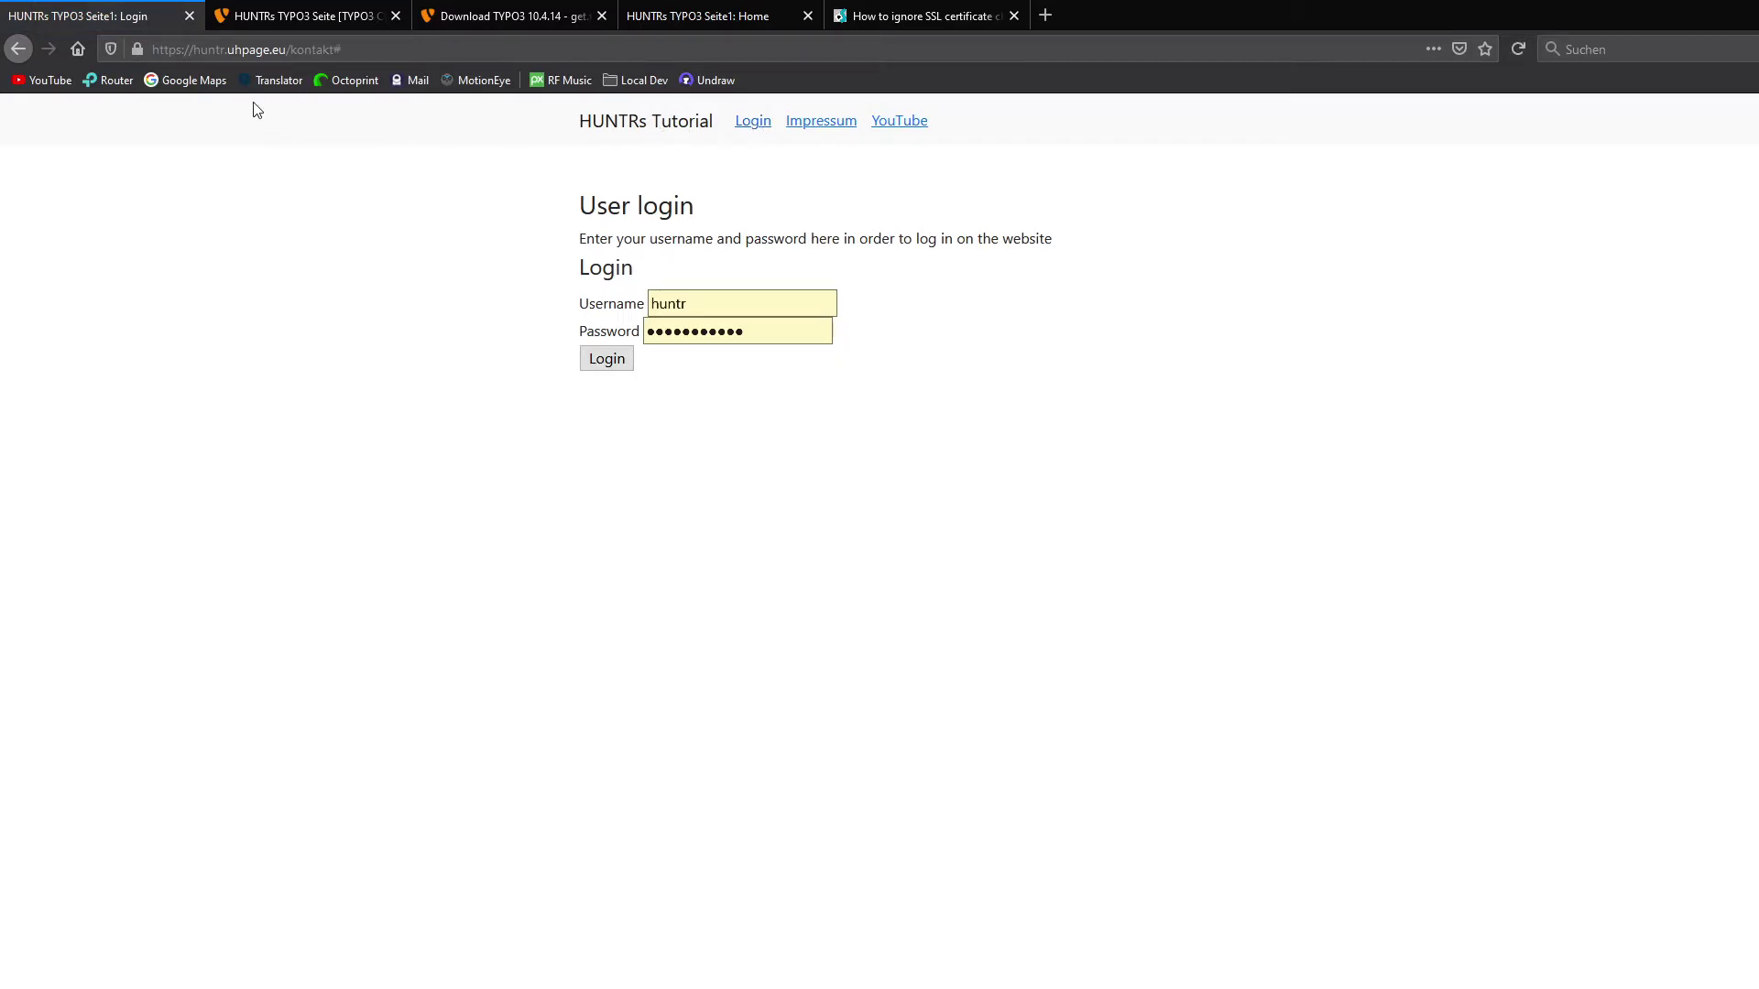
{"action": "left_click_drag", "start_coordinate": [291, 49], "coordinate": [506, 50]}
{"action": "key", "text": "BackSpace"}
{"action": "key", "text": "Return"}
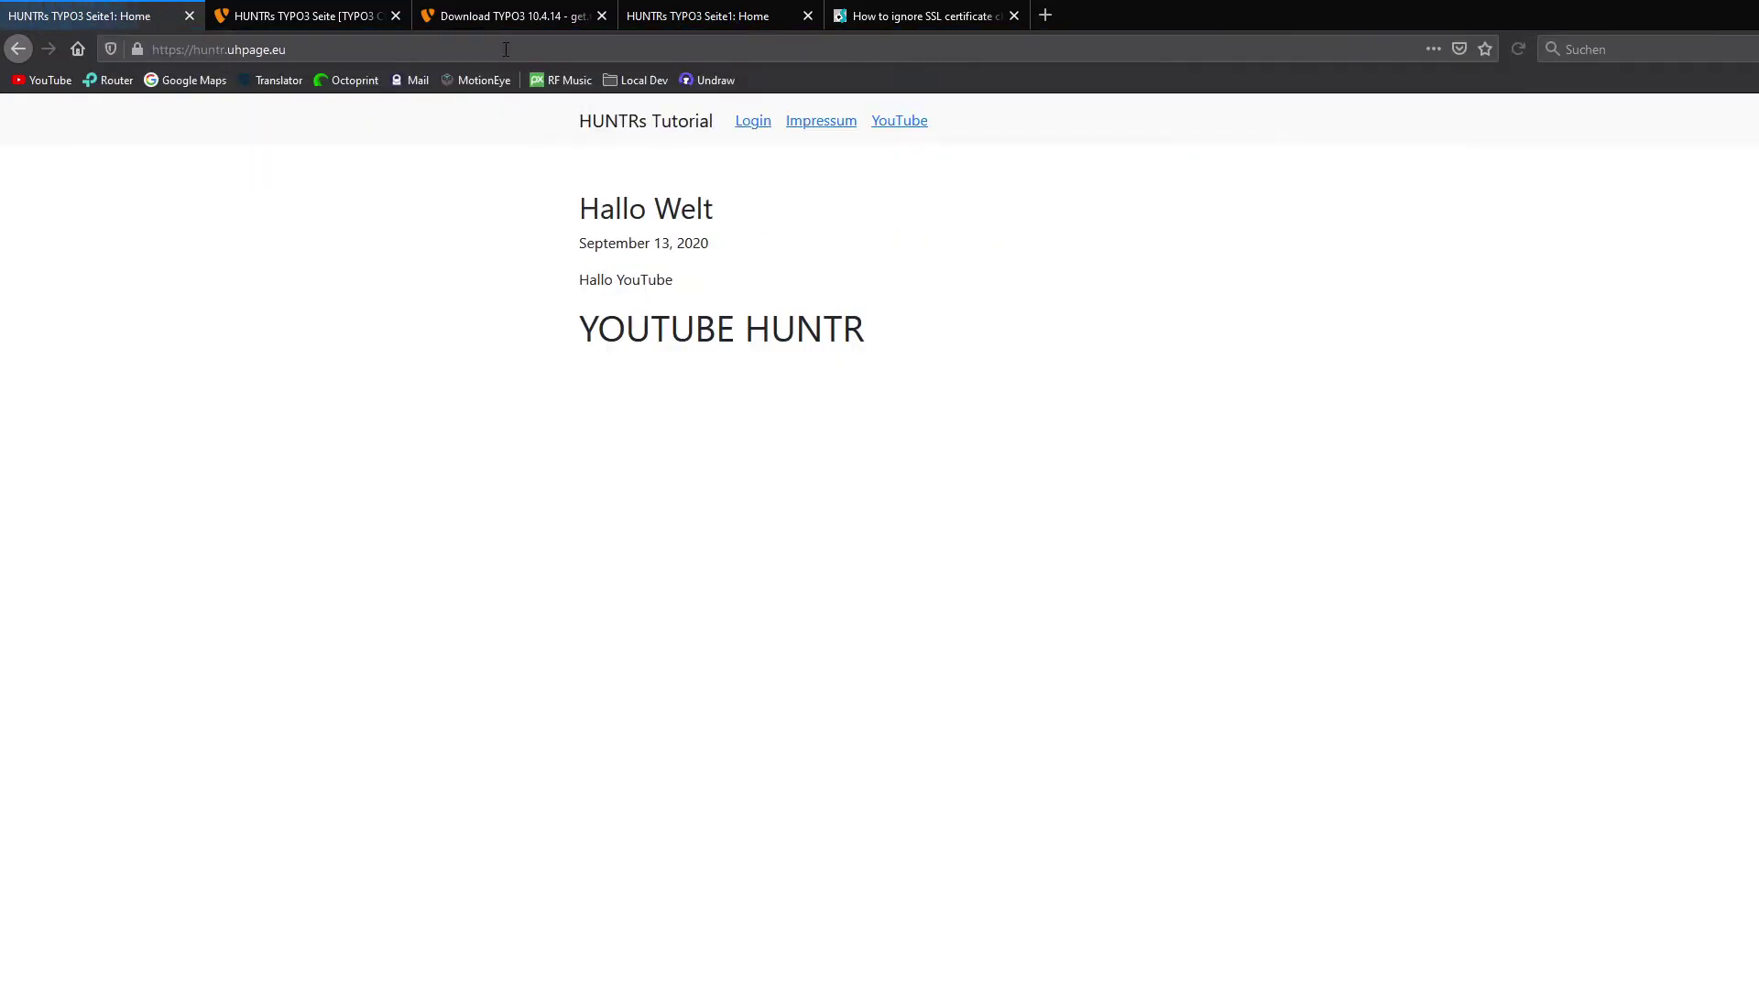
{"action": "left_click", "coordinate": [279, 13]}
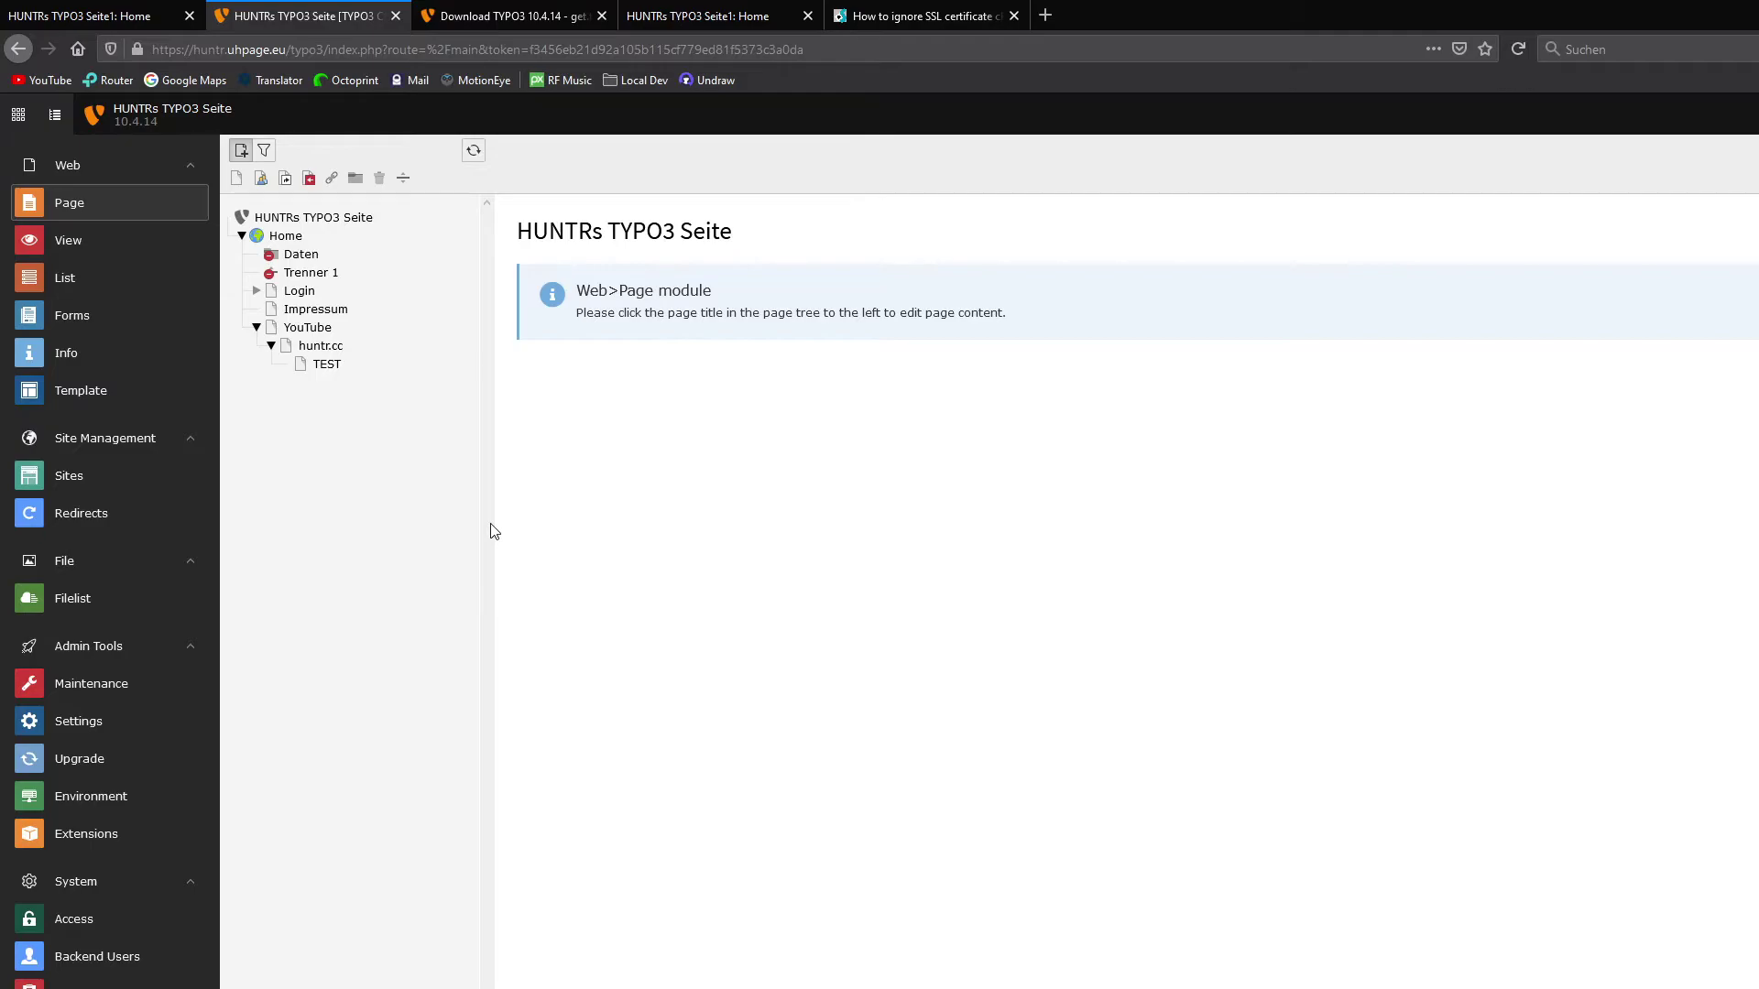
{"action": "key", "text": "ctrl+Page_Up"}
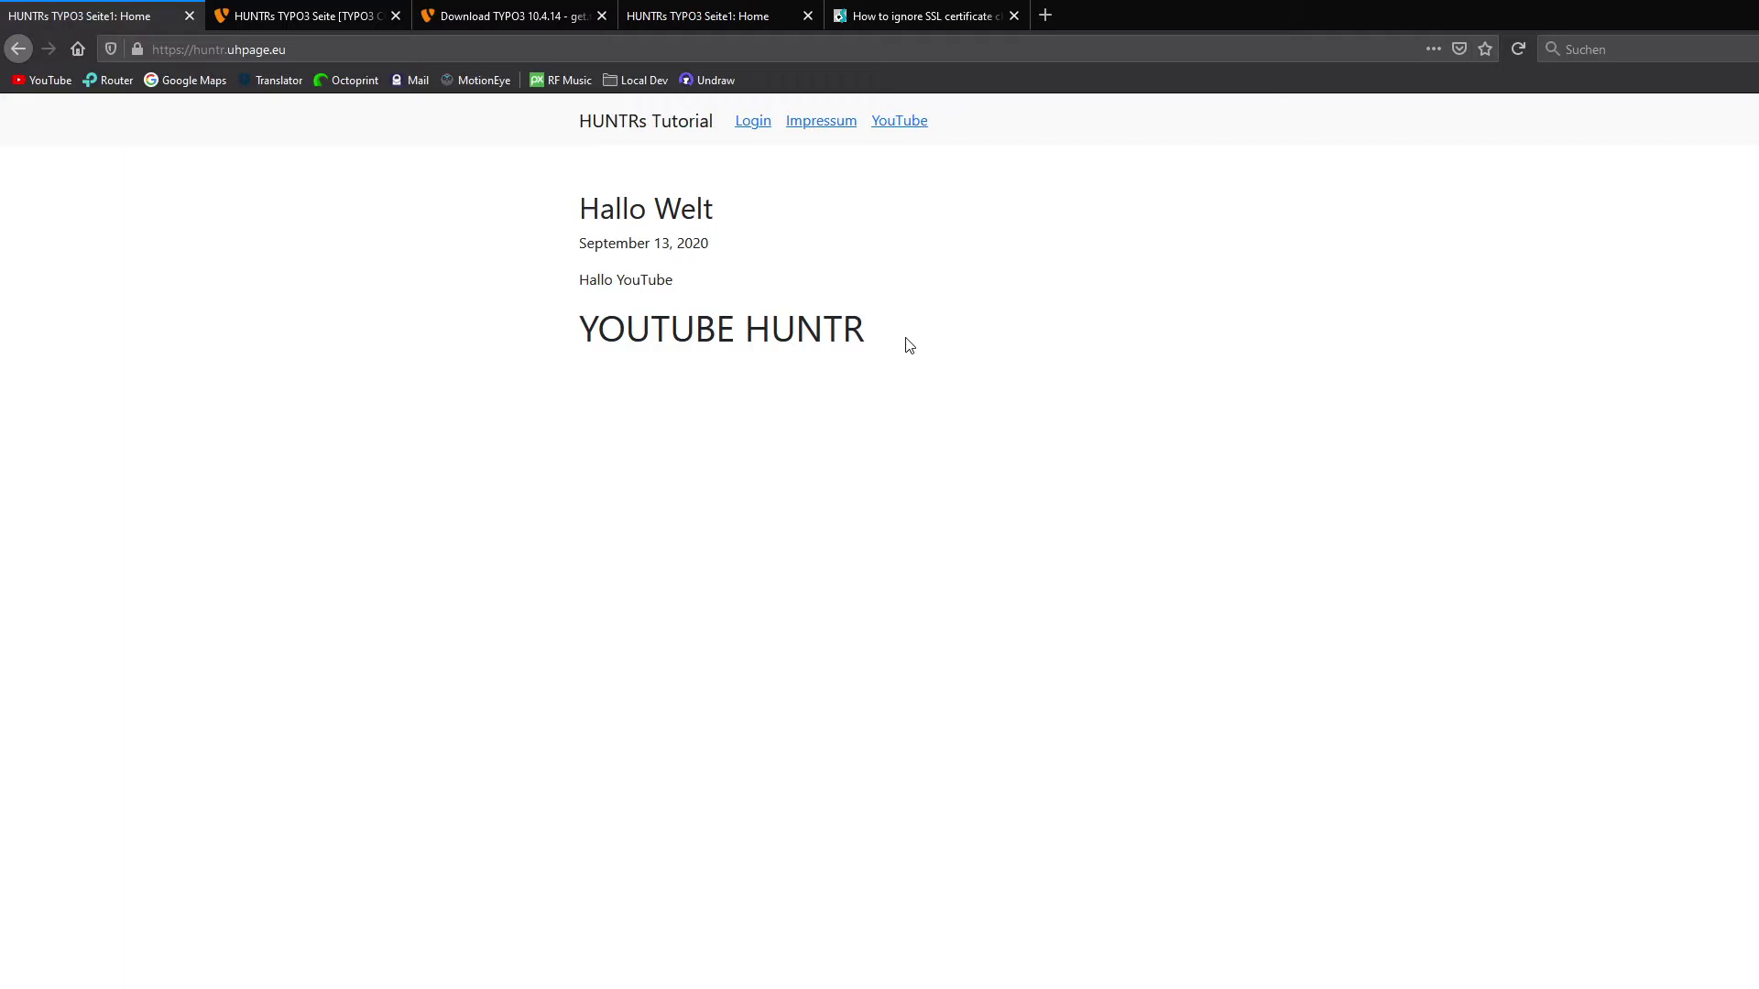
- Return to the backend and view the Get Extensions list and the backend user listing
{"action": "left_click", "coordinate": [214, 11]}
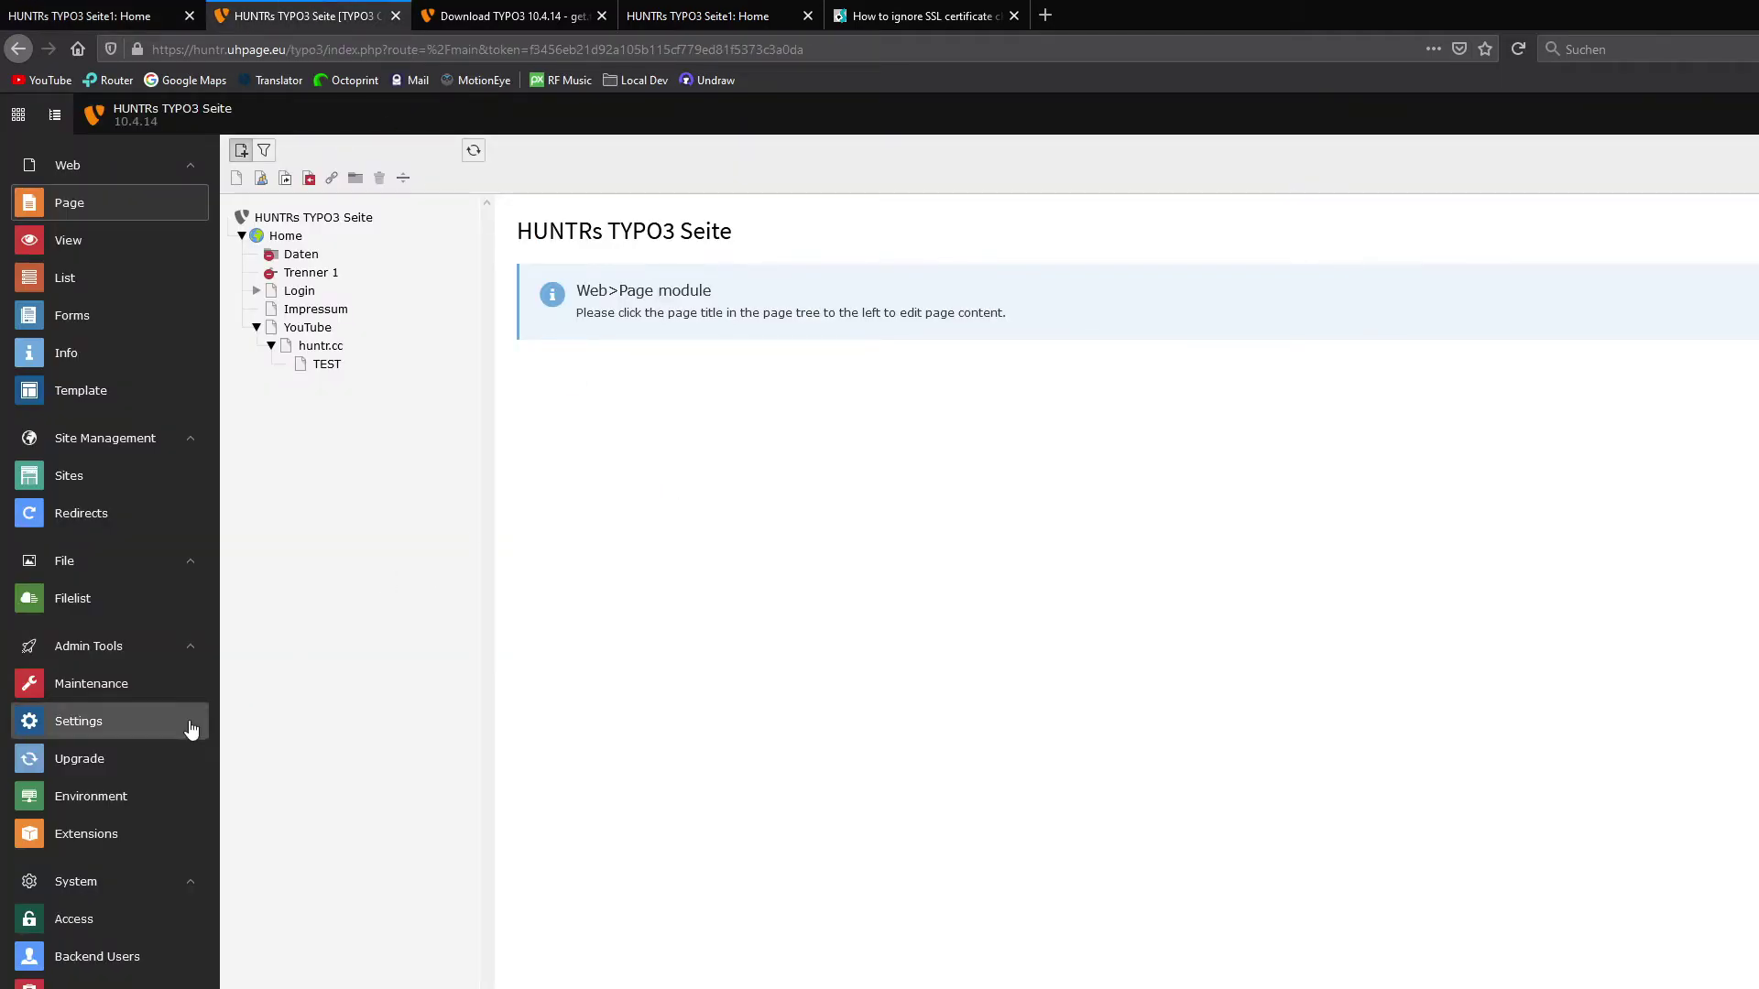
{"action": "left_click", "coordinate": [94, 797]}
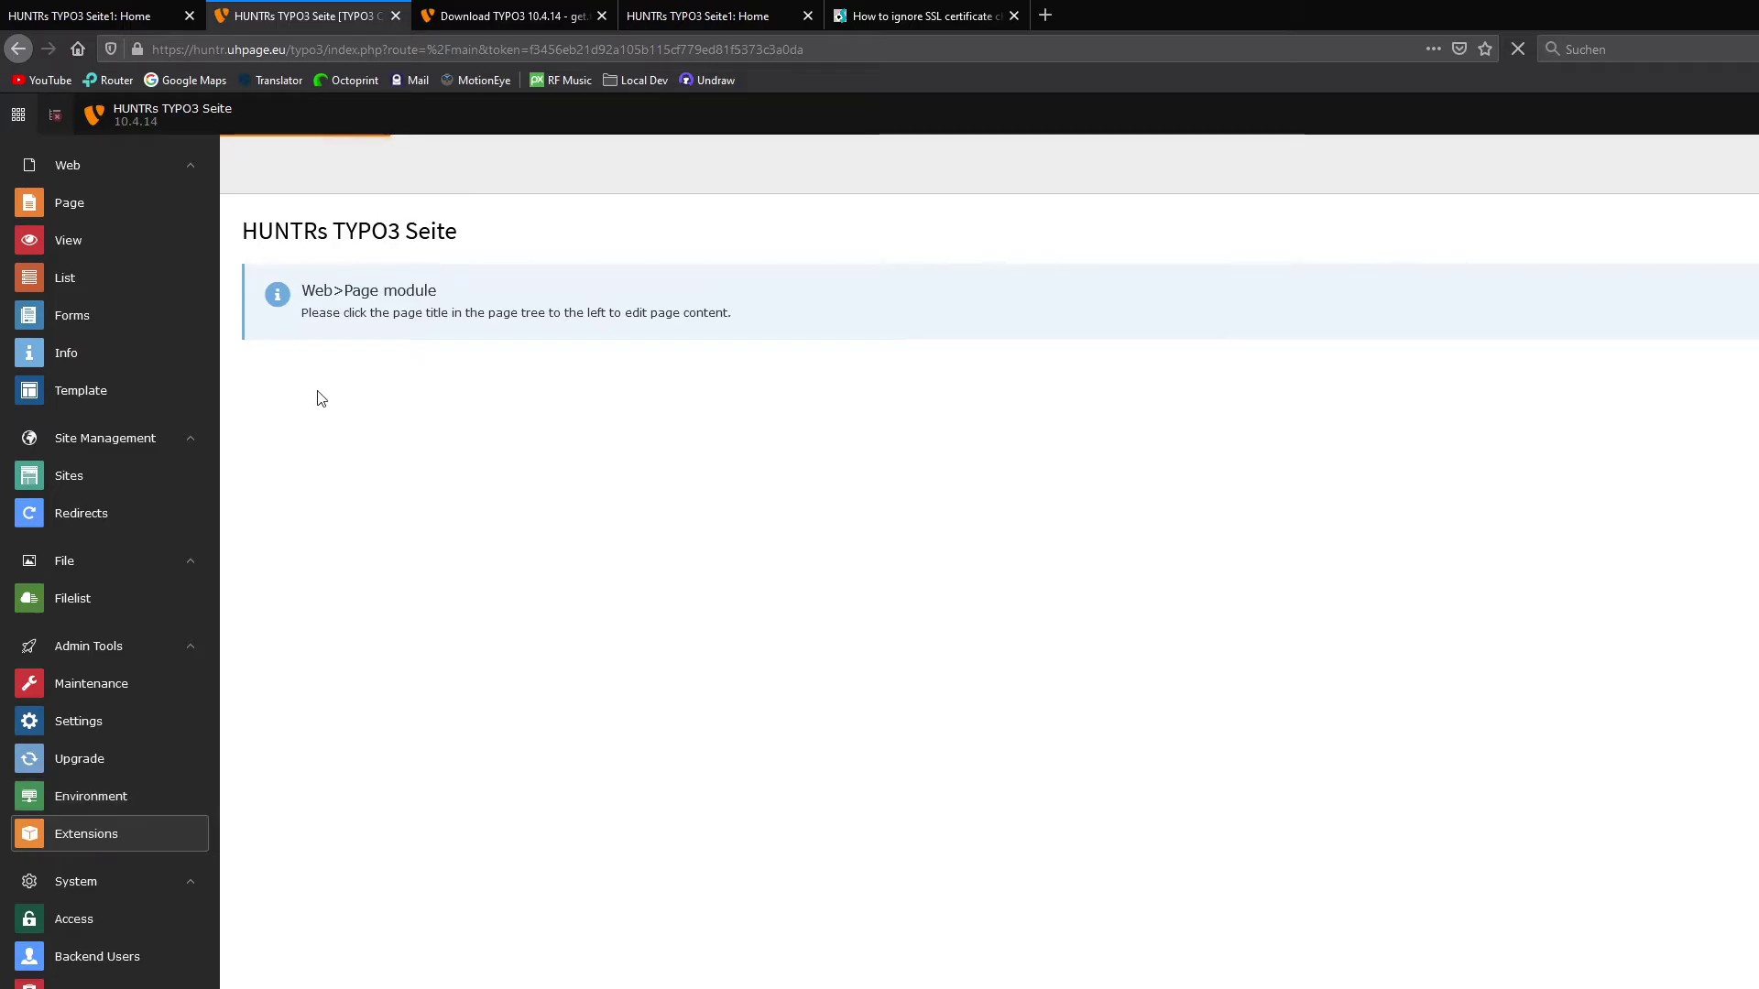
{"action": "left_click", "coordinate": [337, 150]}
{"action": "left_click", "coordinate": [293, 184]}
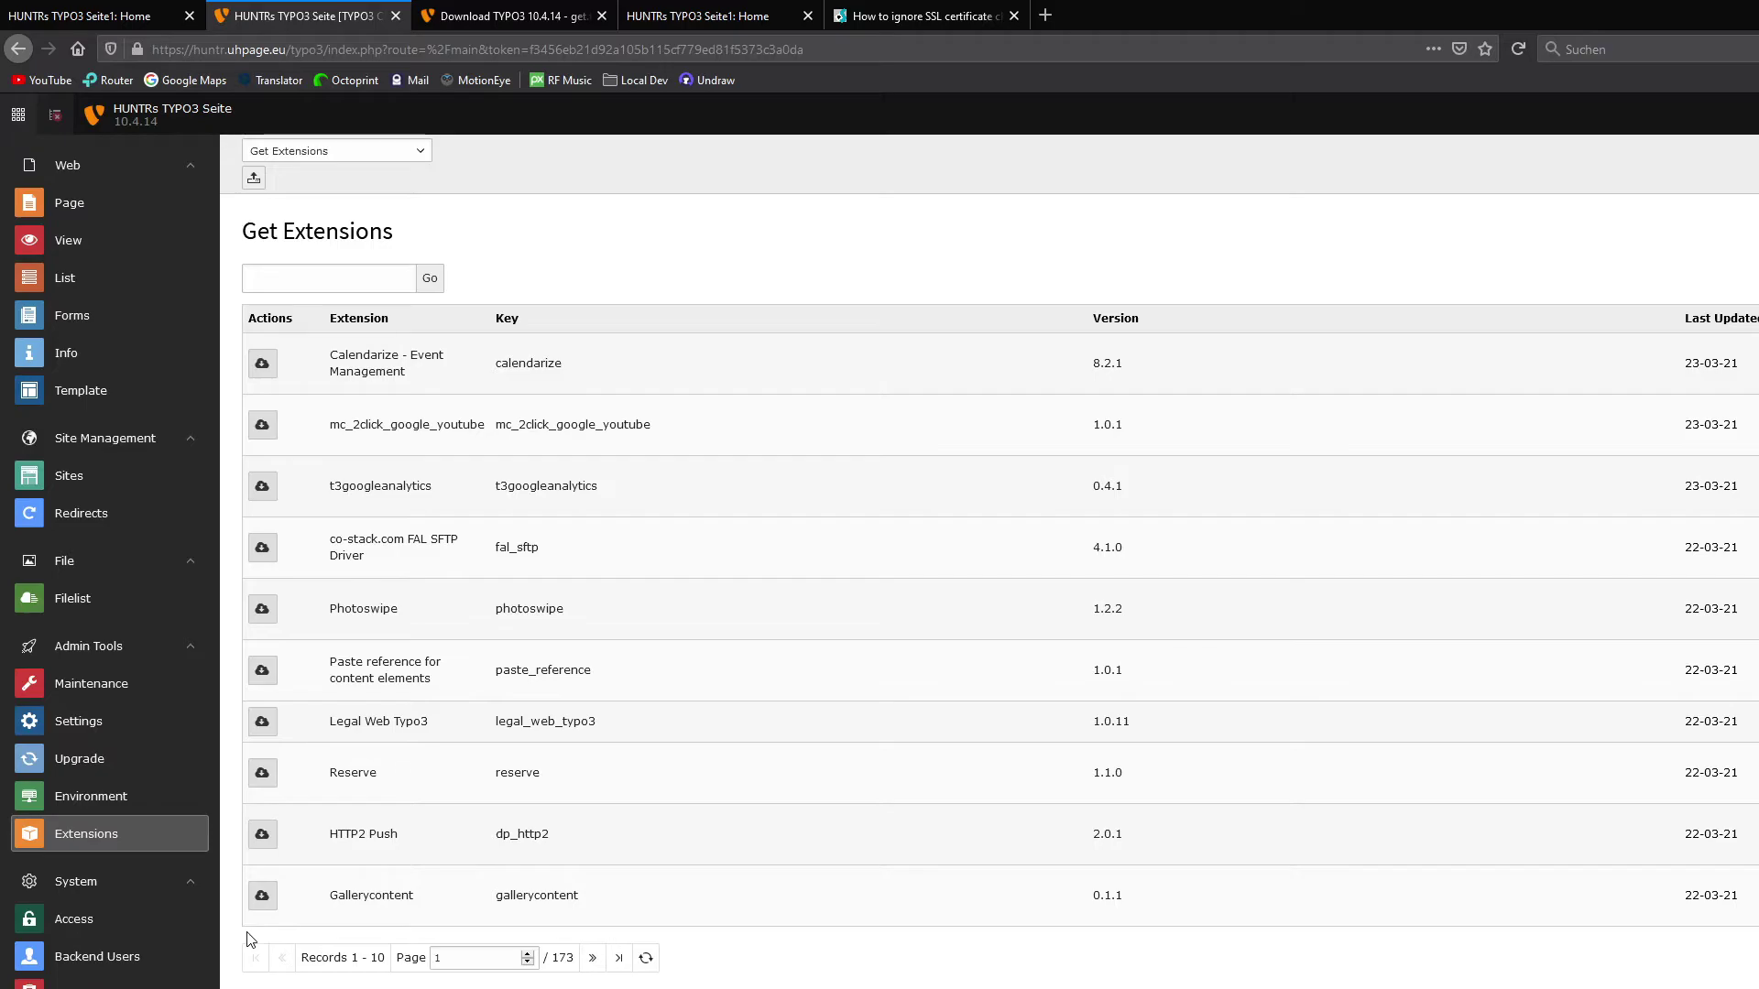
{"action": "left_click", "coordinate": [91, 956]}
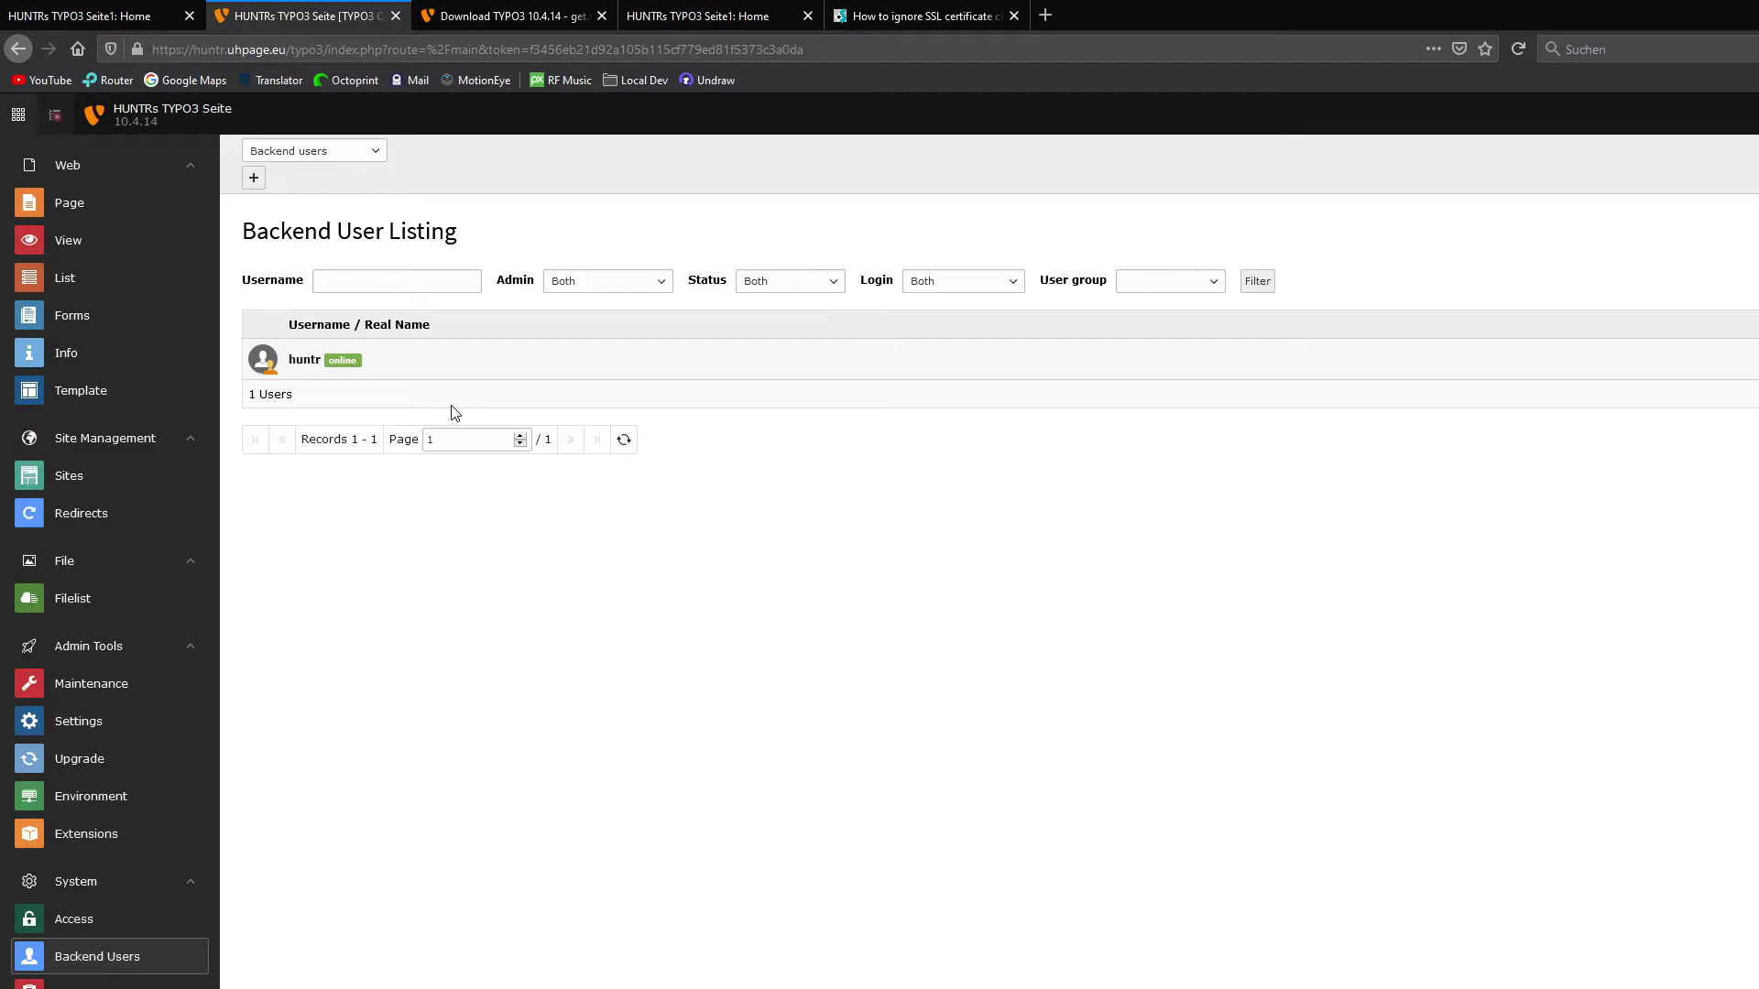
- Show the Home page's template in the Template Analyzer
{"action": "left_click", "coordinate": [90, 394]}
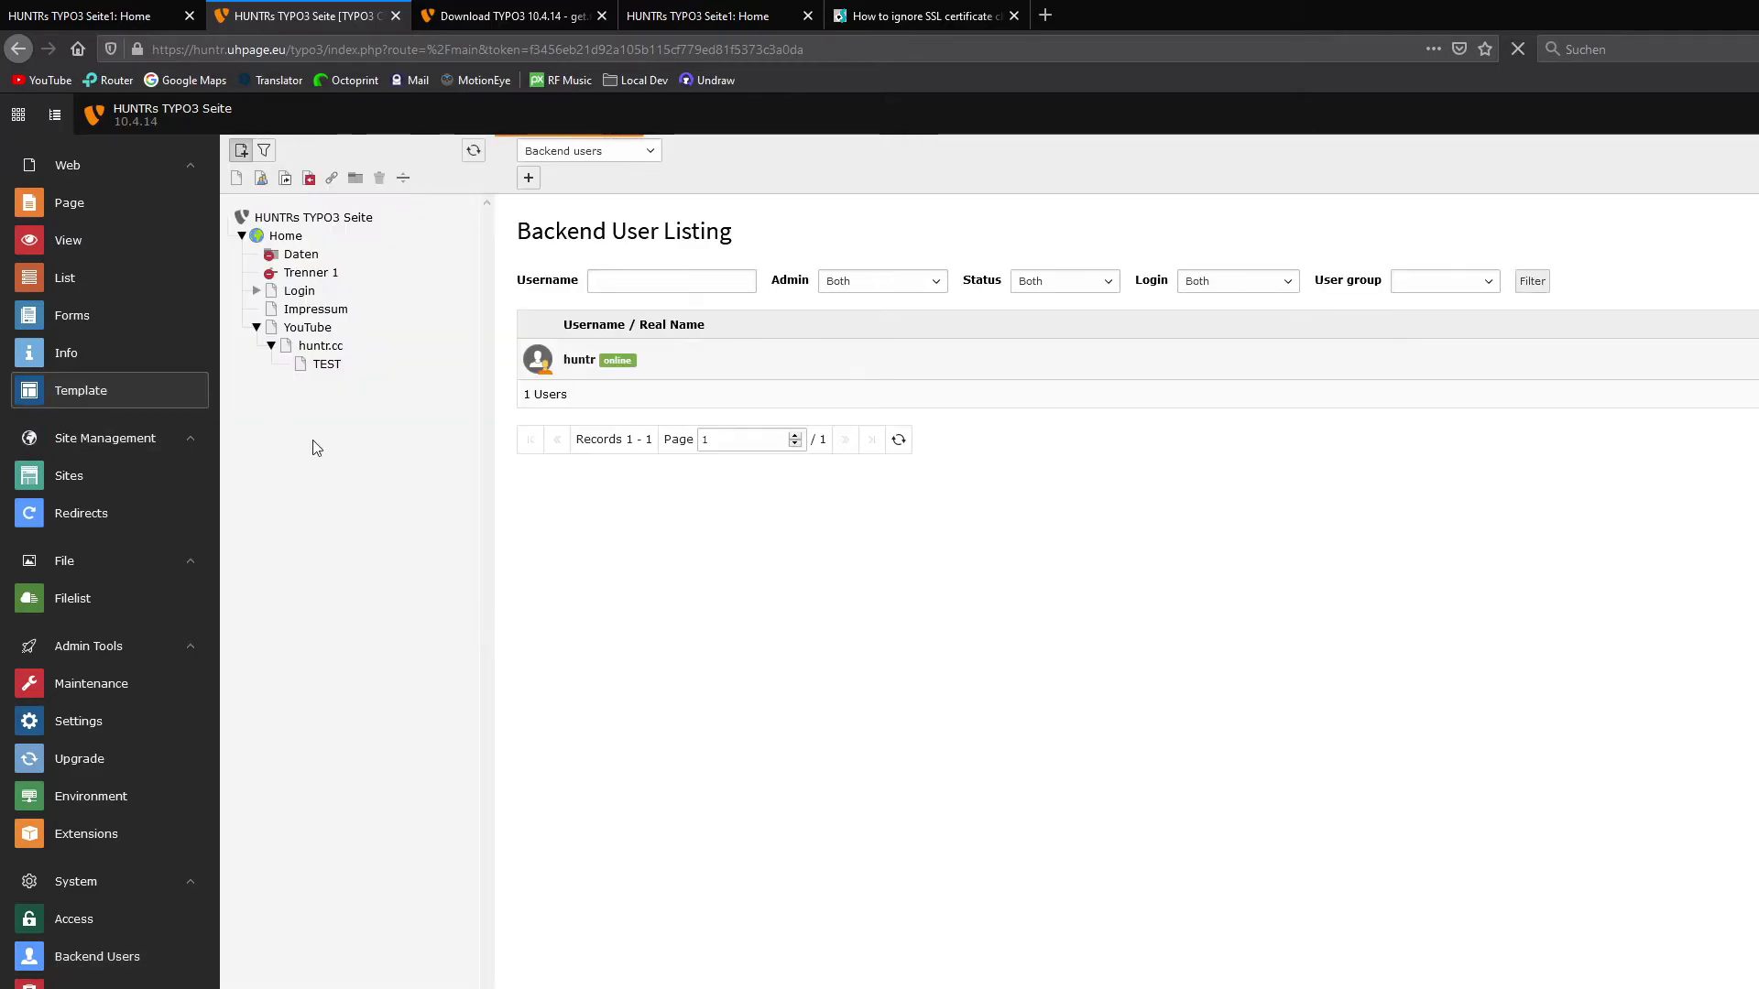
{"action": "left_click", "coordinate": [291, 236]}
{"action": "left_click", "coordinate": [575, 154]}
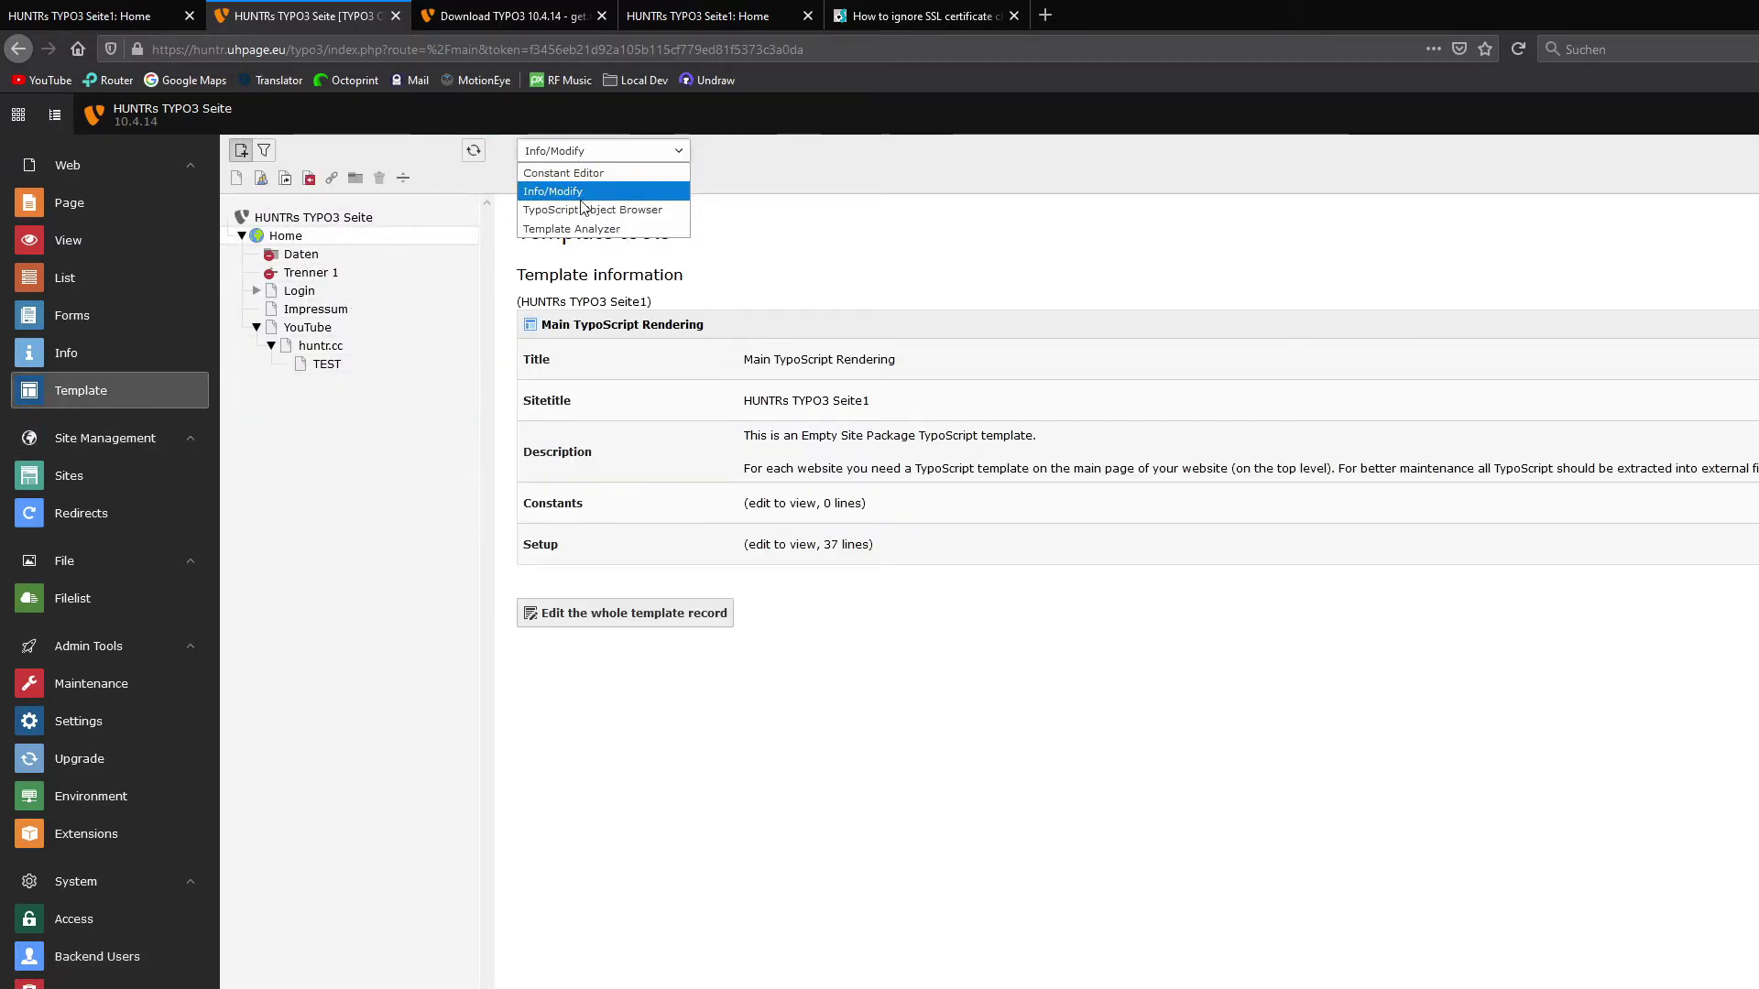
{"action": "left_click", "coordinate": [580, 225]}
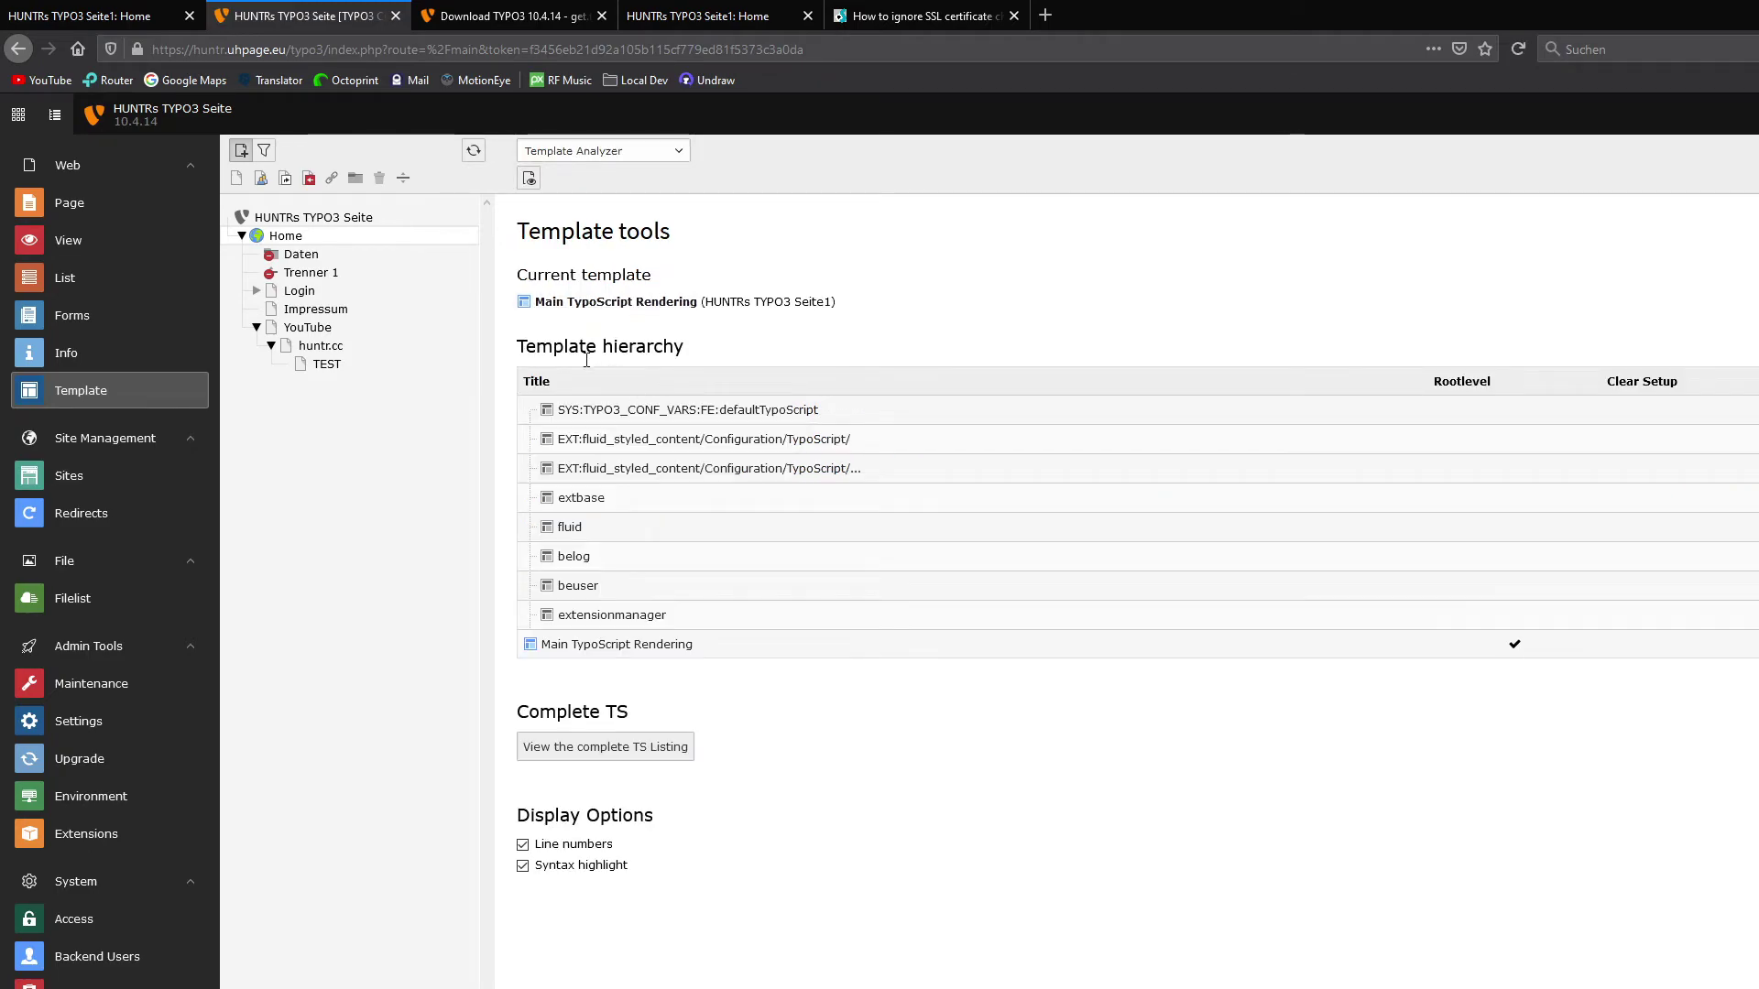
- Show the Home page's complete TypoScript listing and examine its constants and setup down to the Main TypoScript Rendering section
{"action": "left_click", "coordinate": [589, 747]}
{"action": "middle_click", "coordinate": [765, 708]}
{"action": "scroll", "coordinate": [774, 748], "scroll_direction": "down", "scroll_amount": 20}
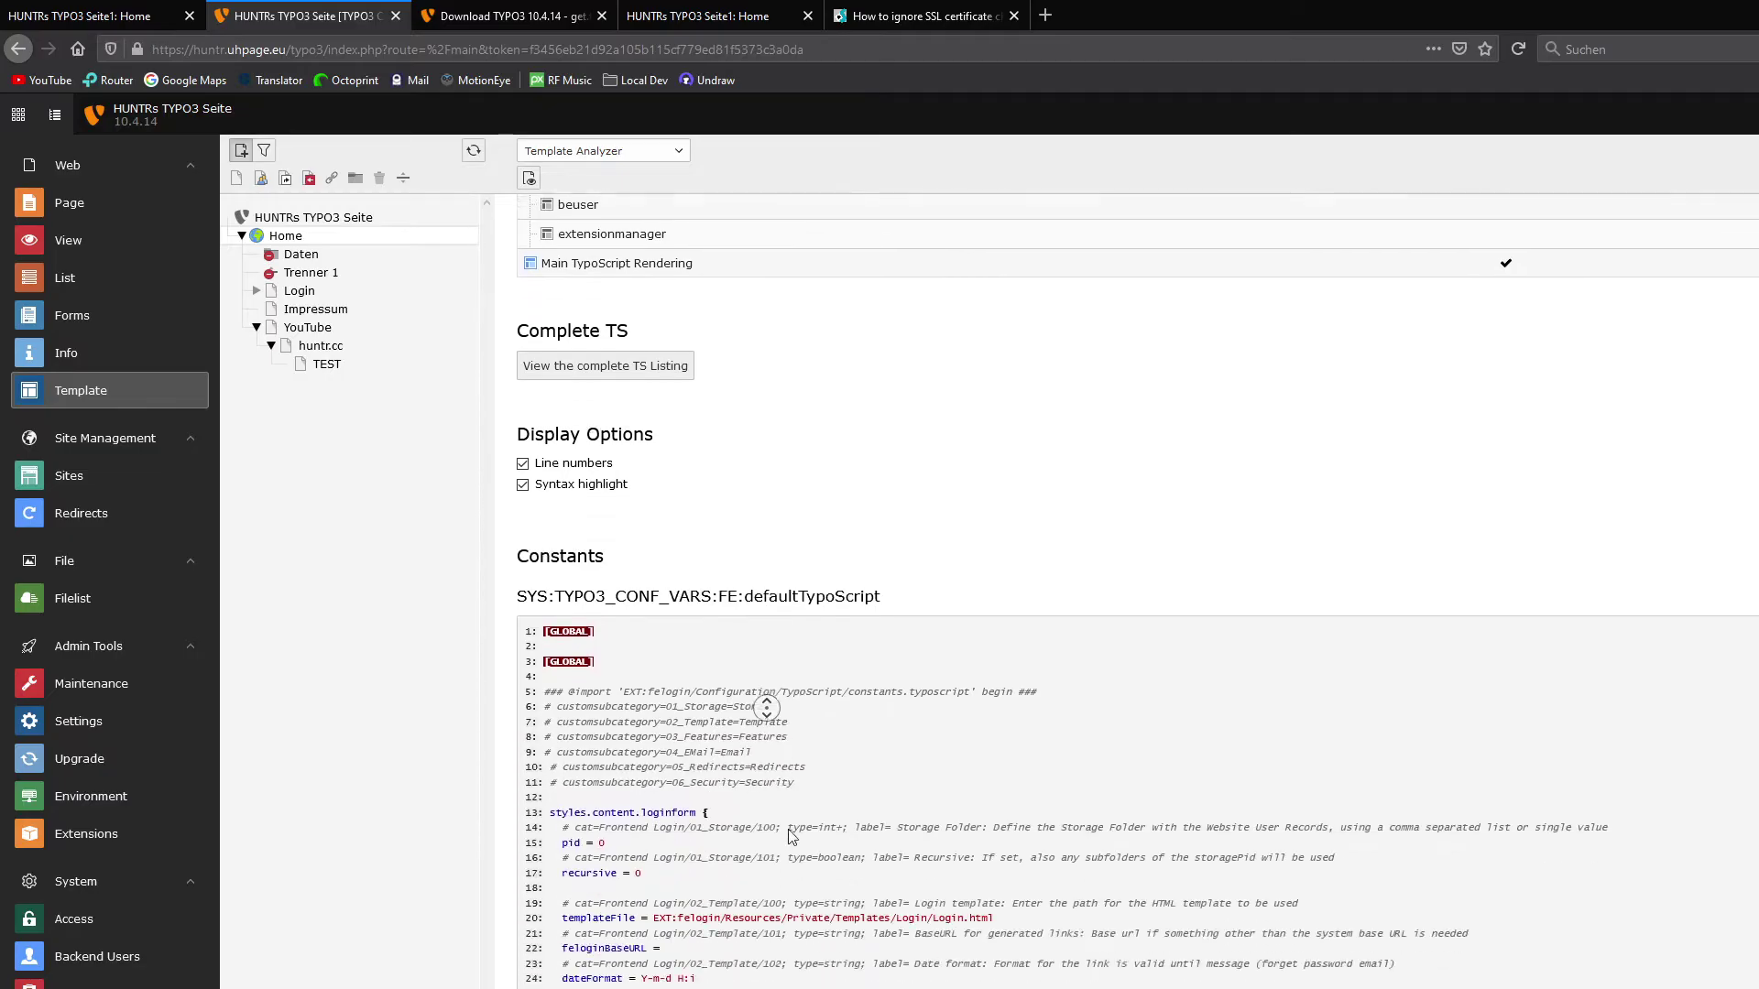
{"action": "scroll", "coordinate": [792, 966], "scroll_direction": "down", "scroll_amount": 20}
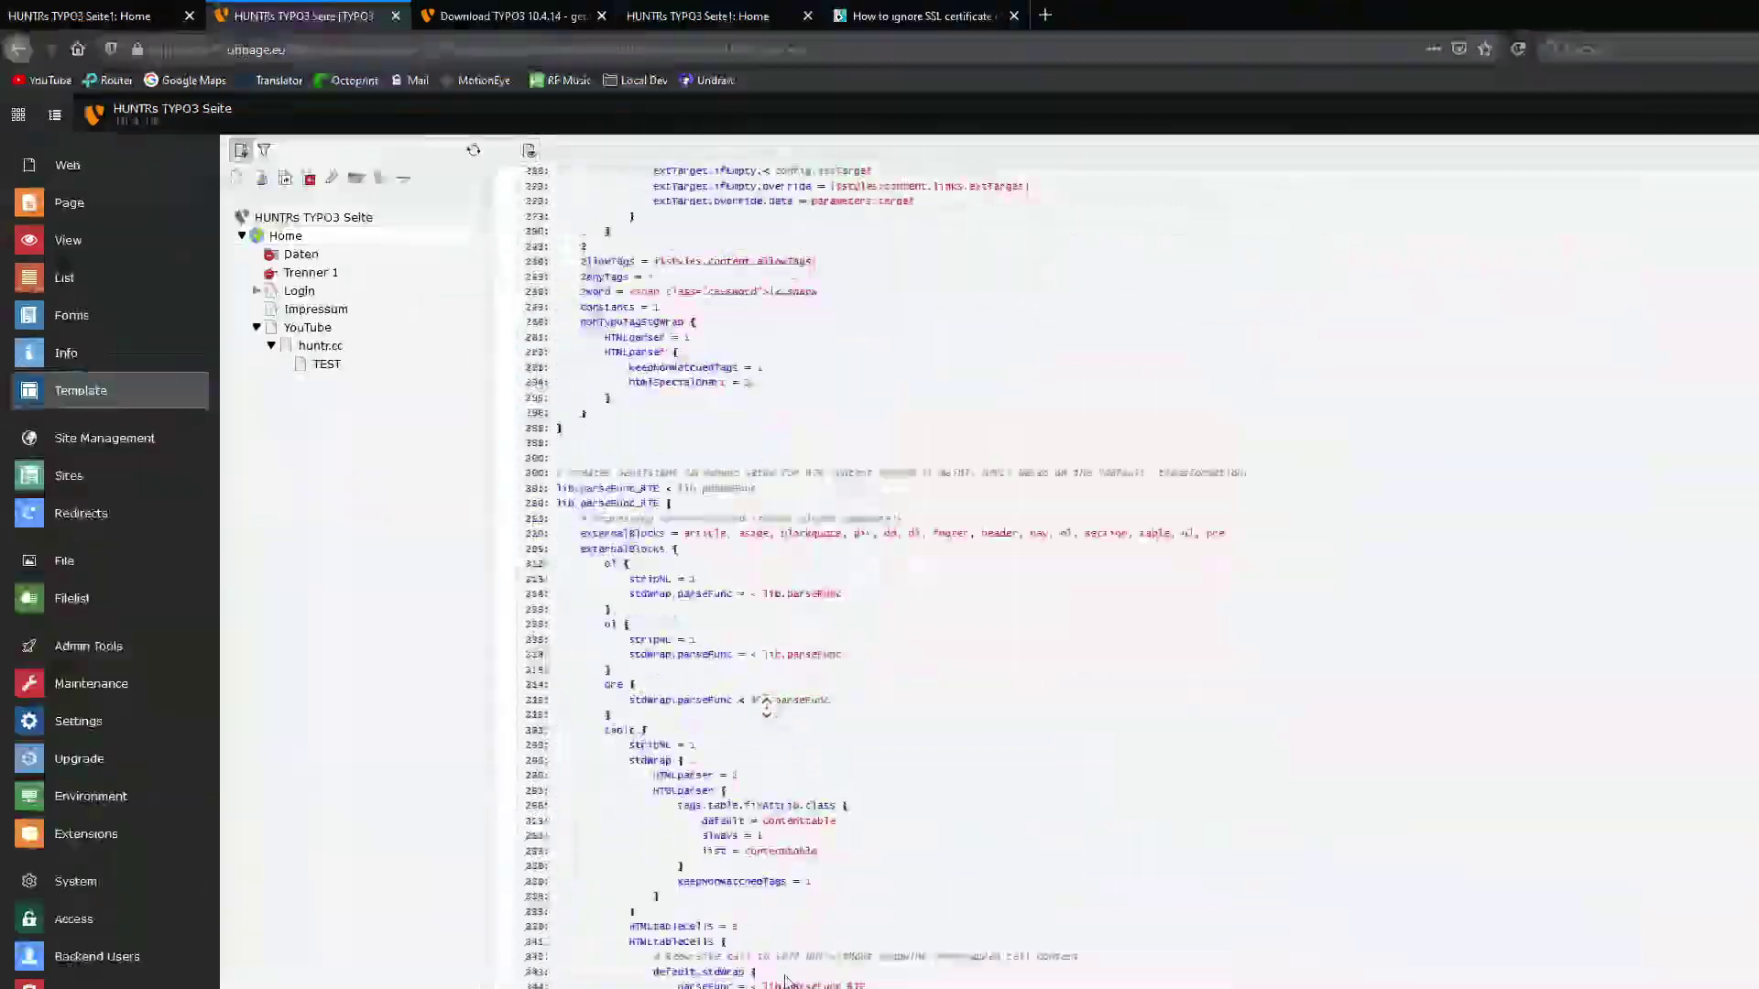
{"action": "scroll", "coordinate": [783, 969], "scroll_direction": "down", "scroll_amount": 20}
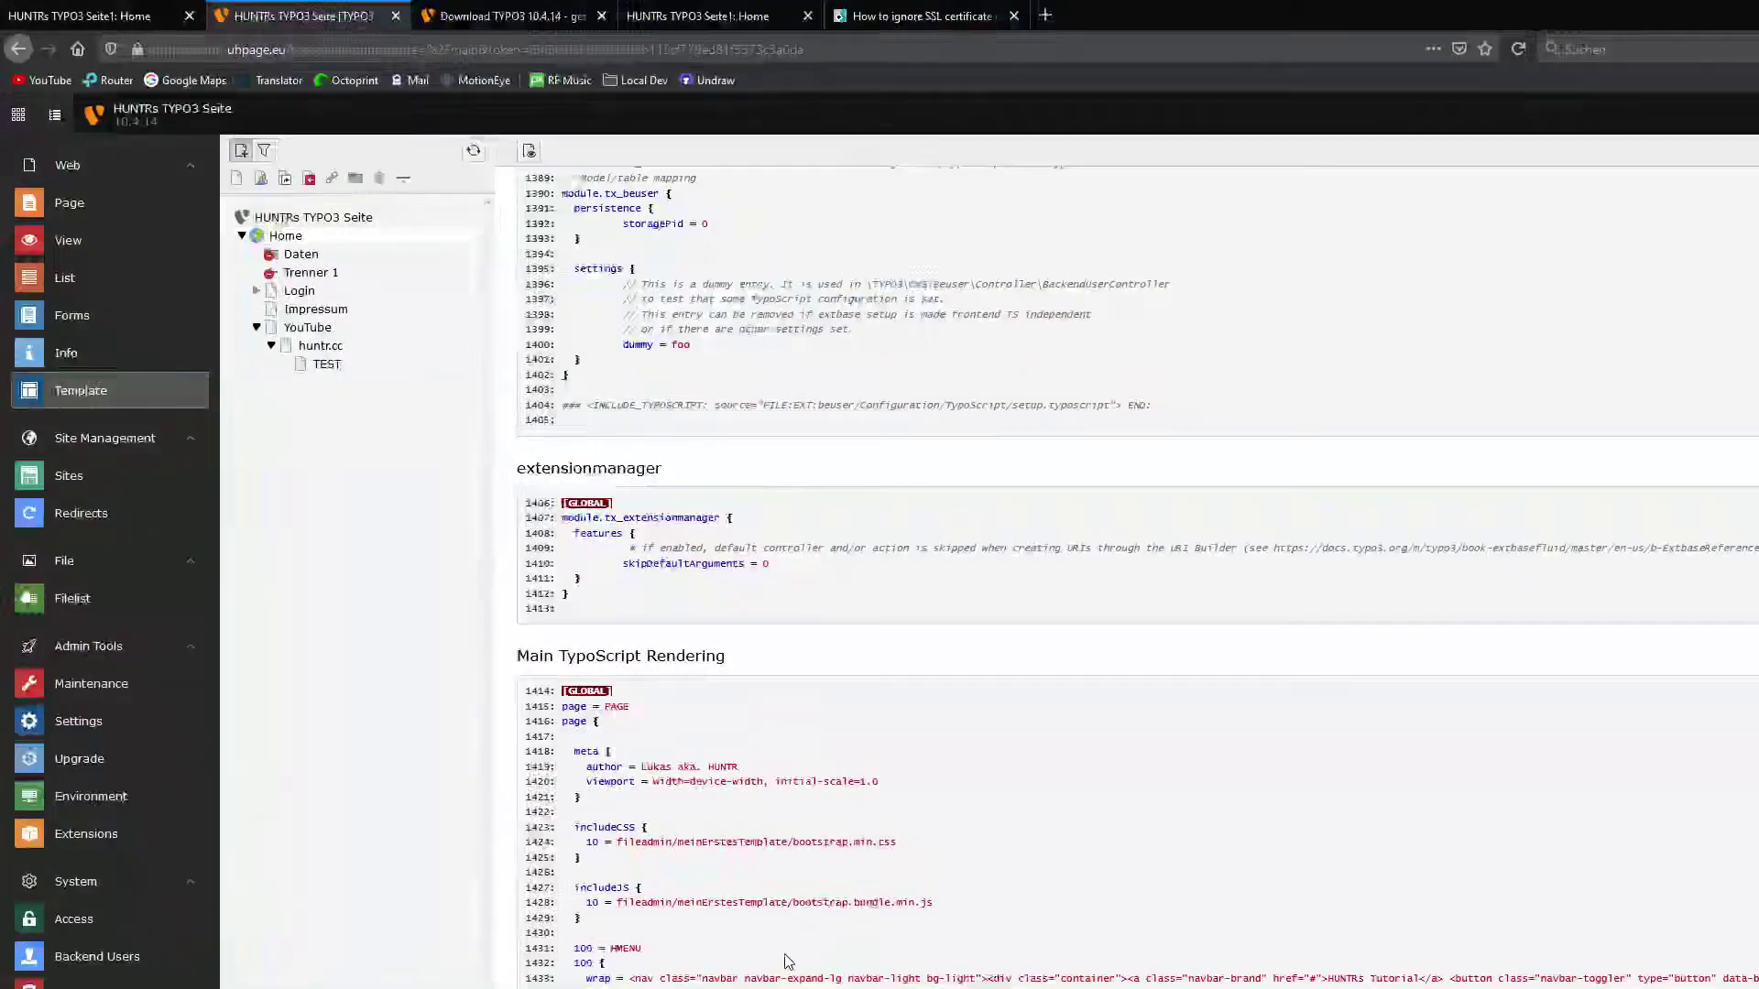
{"action": "left_click_drag", "start_coordinate": [648, 762], "coordinate": [739, 766]}
{"action": "left_click", "coordinate": [787, 779]}
{"action": "scroll", "coordinate": [847, 797], "scroll_direction": "up", "scroll_amount": 3}
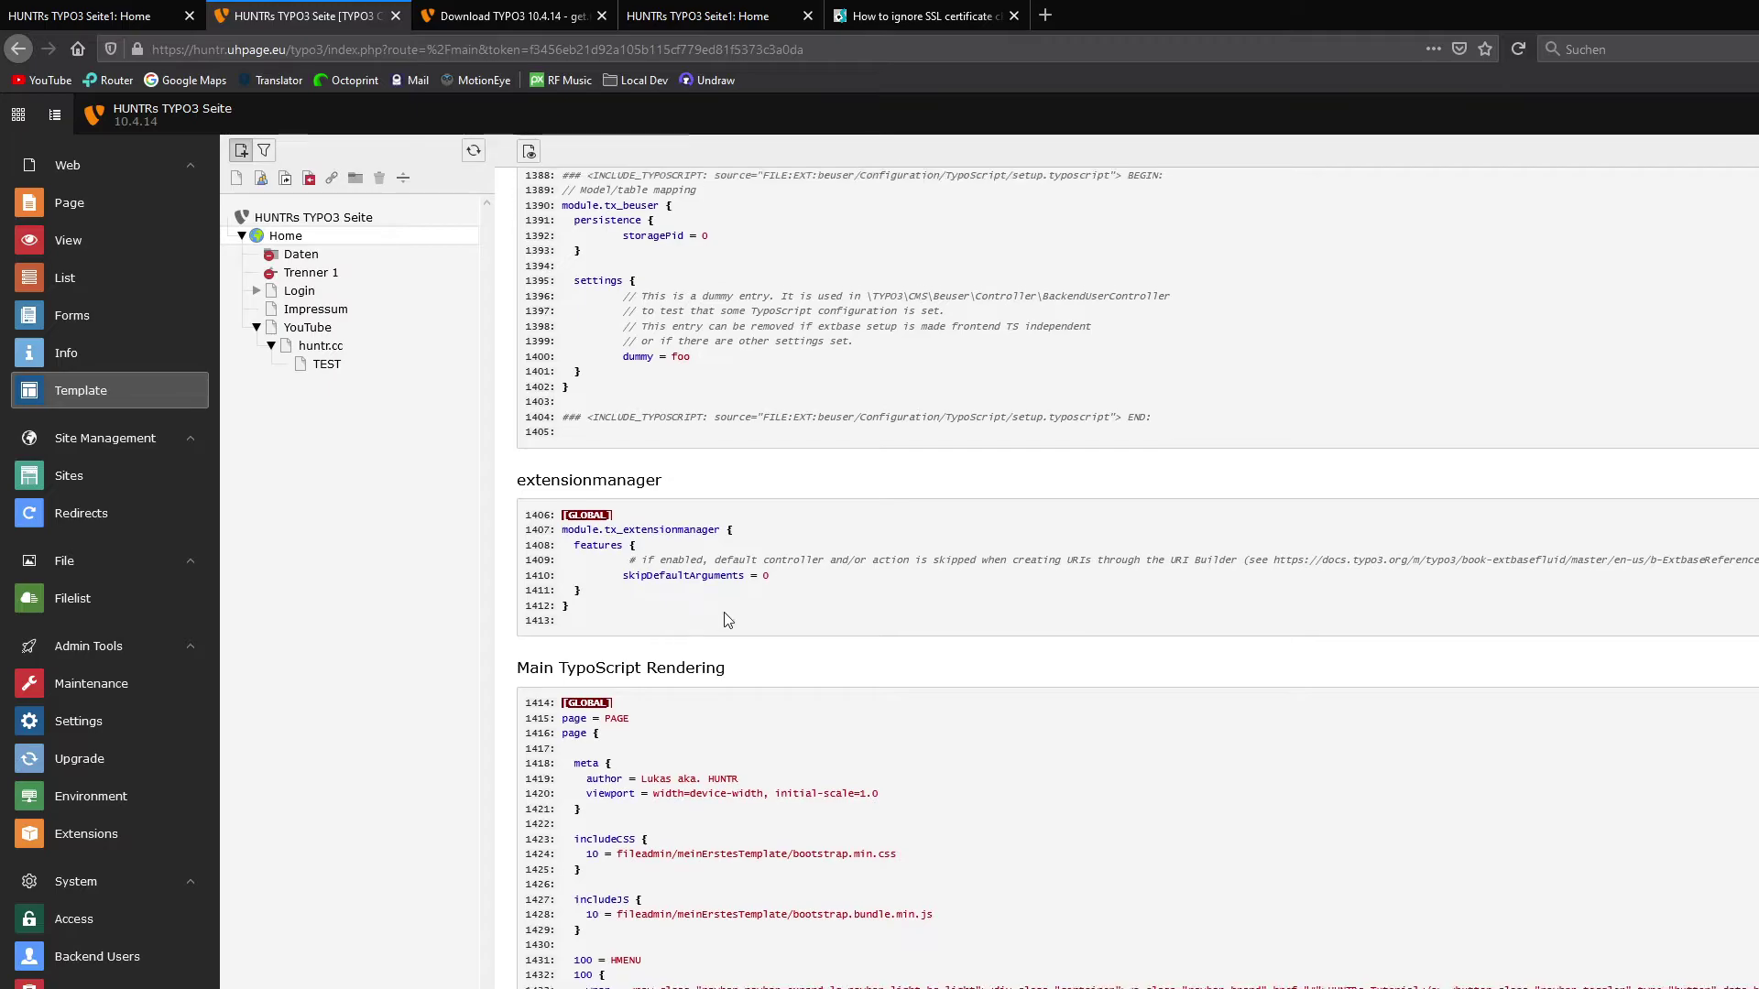
{"action": "scroll", "coordinate": [1136, 591], "scroll_direction": "down", "scroll_amount": 3}
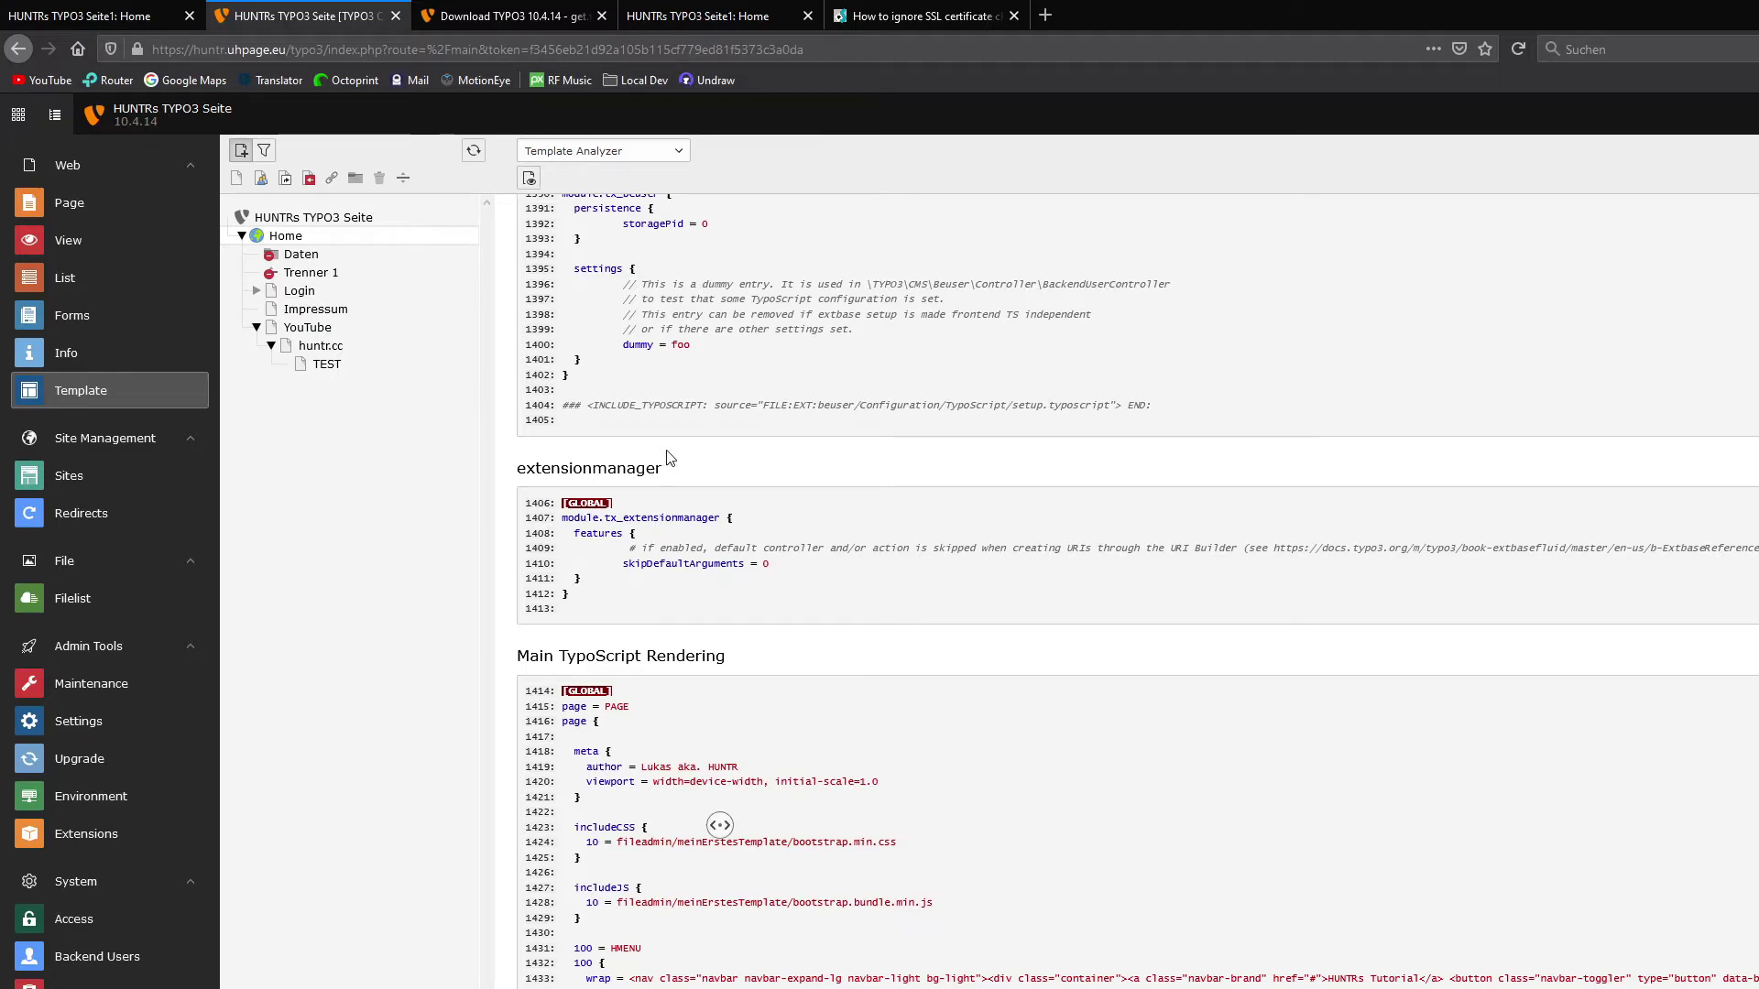
{"action": "middle_click", "coordinate": [509, 680]}
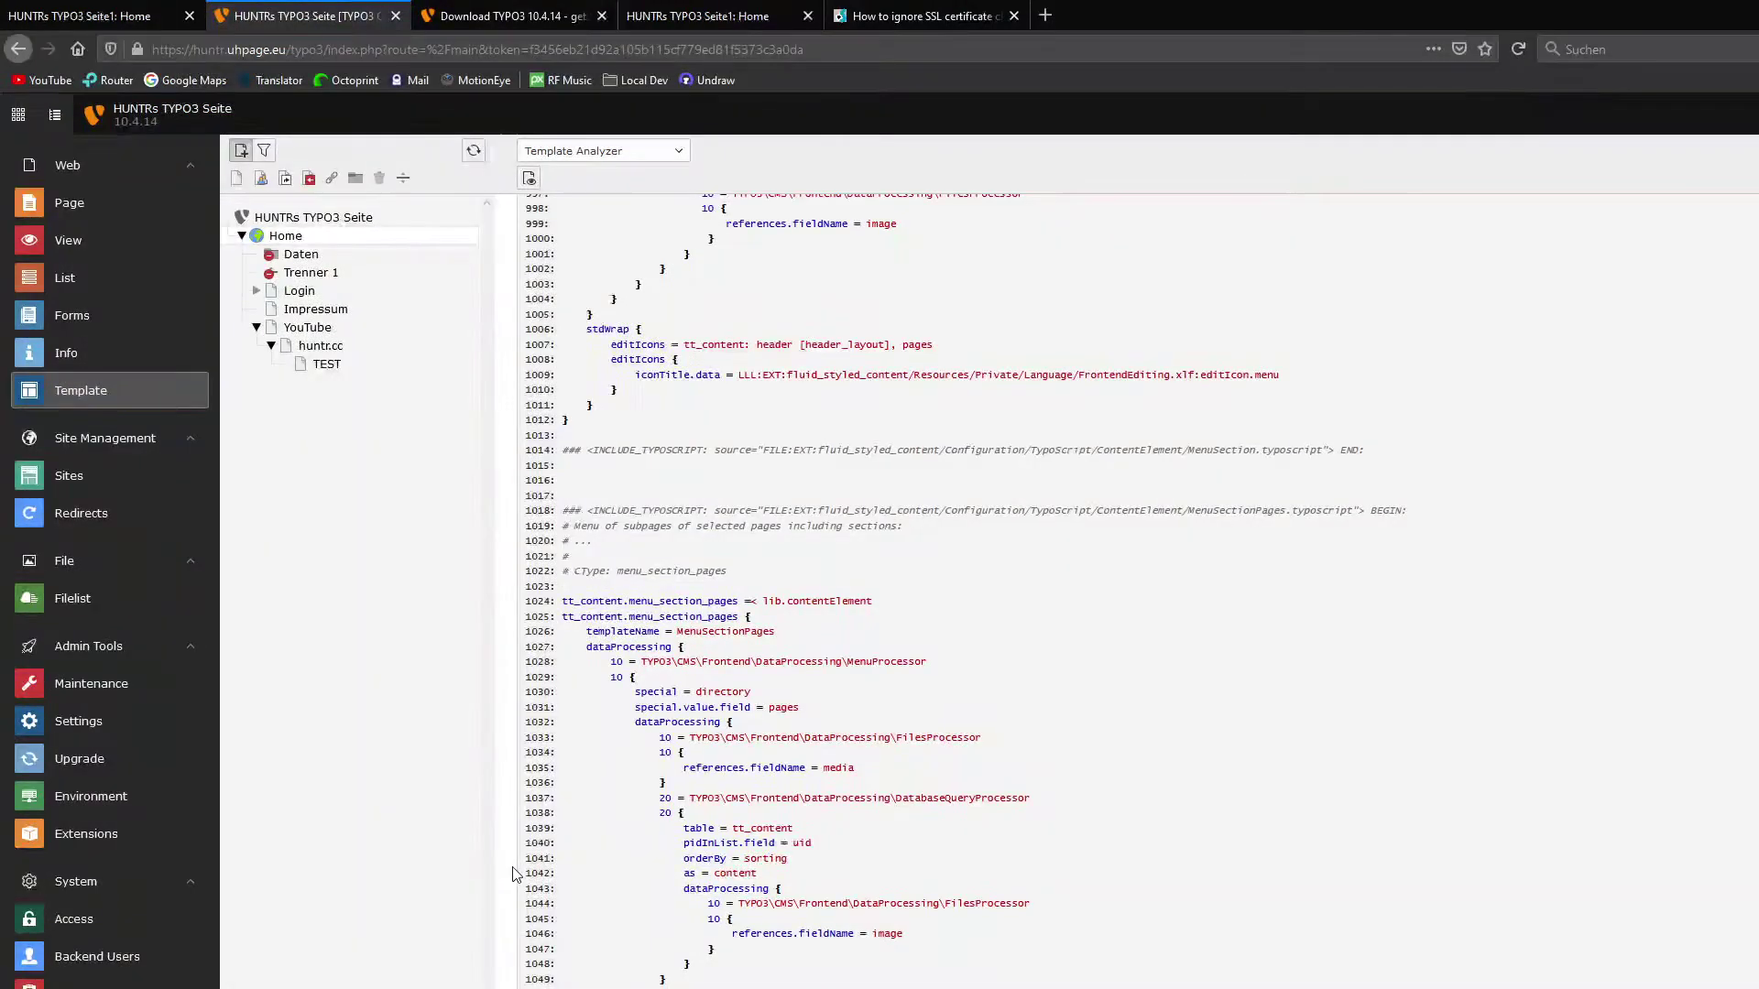
{"action": "middle_click", "coordinate": [501, 852]}
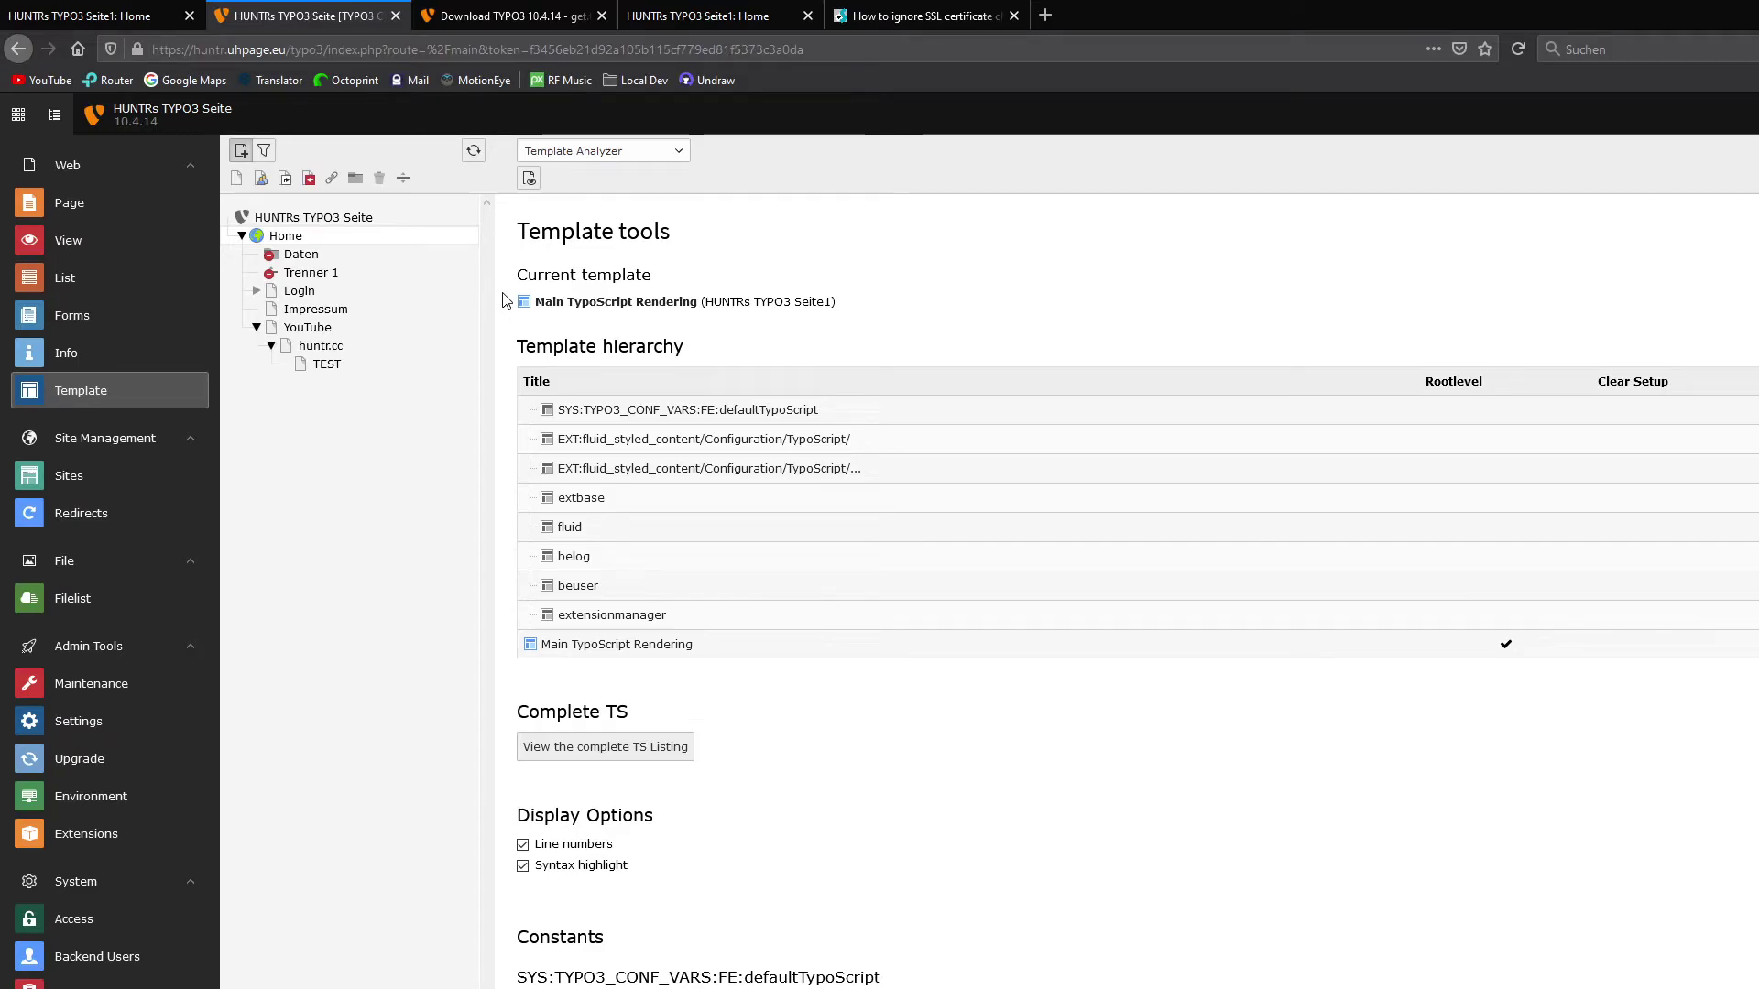
- Unlock the Upgrade module with the user password and run the checks for broken extensions and for TCA changes in ext_tables.php
{"action": "left_click", "coordinate": [105, 762]}
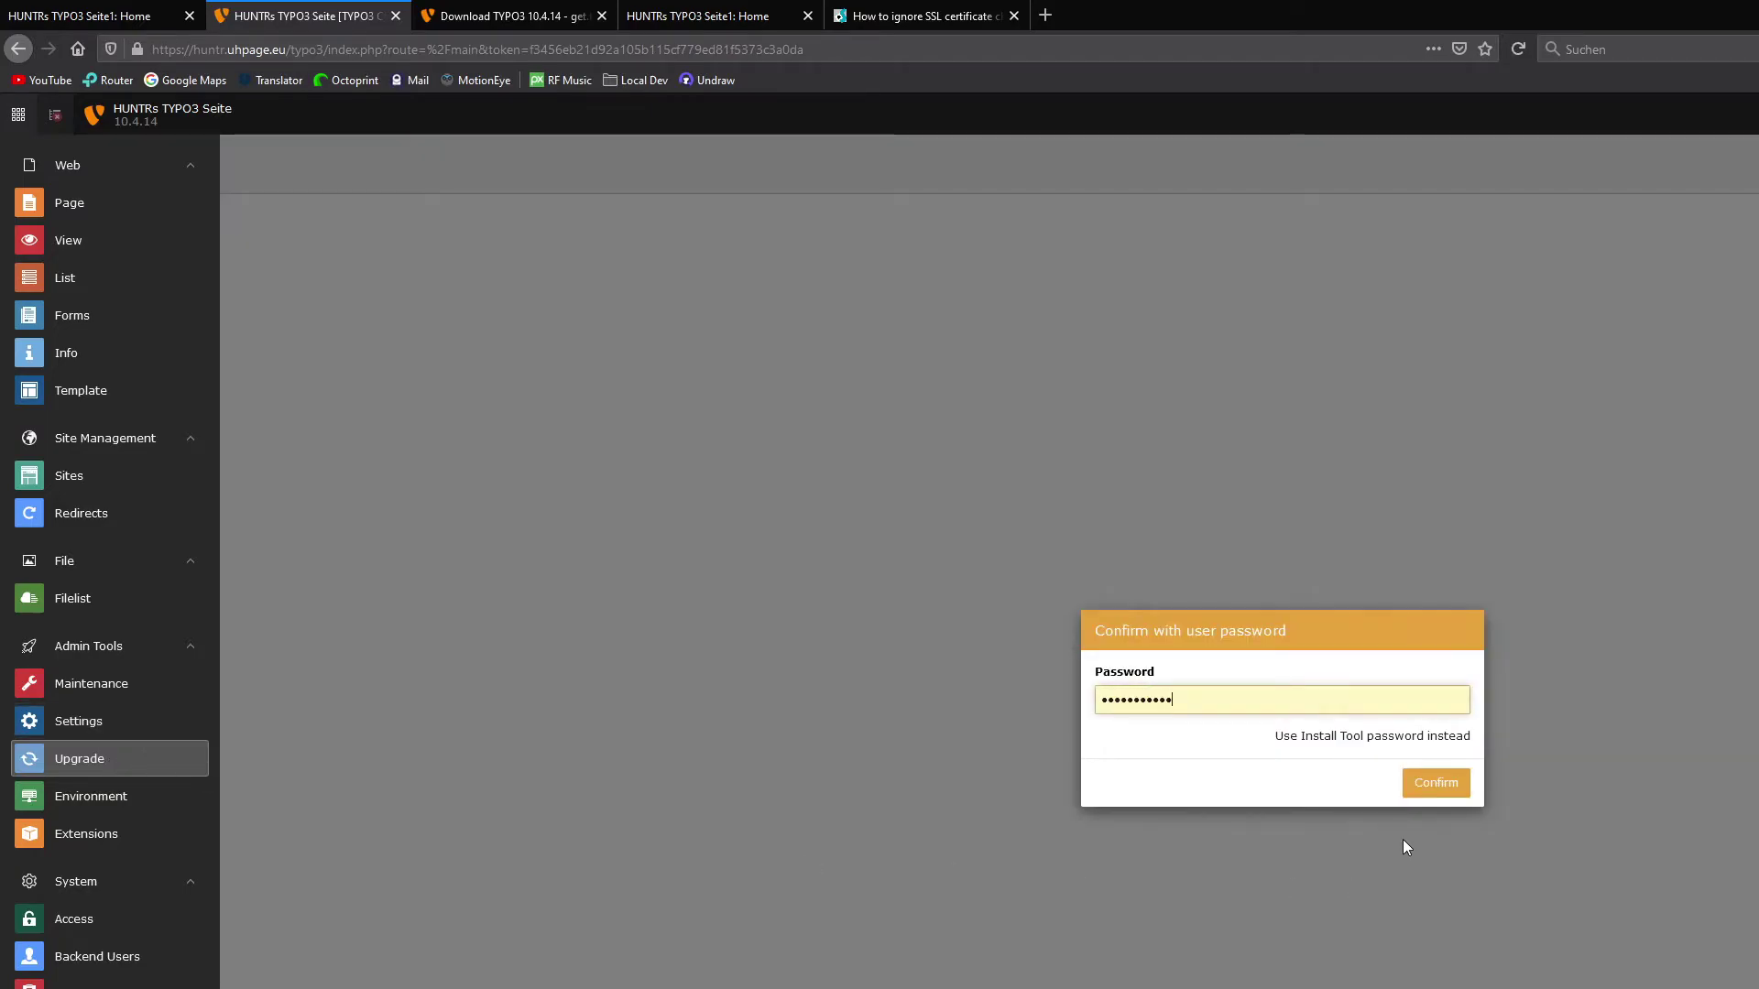
{"action": "left_click", "coordinate": [1429, 786]}
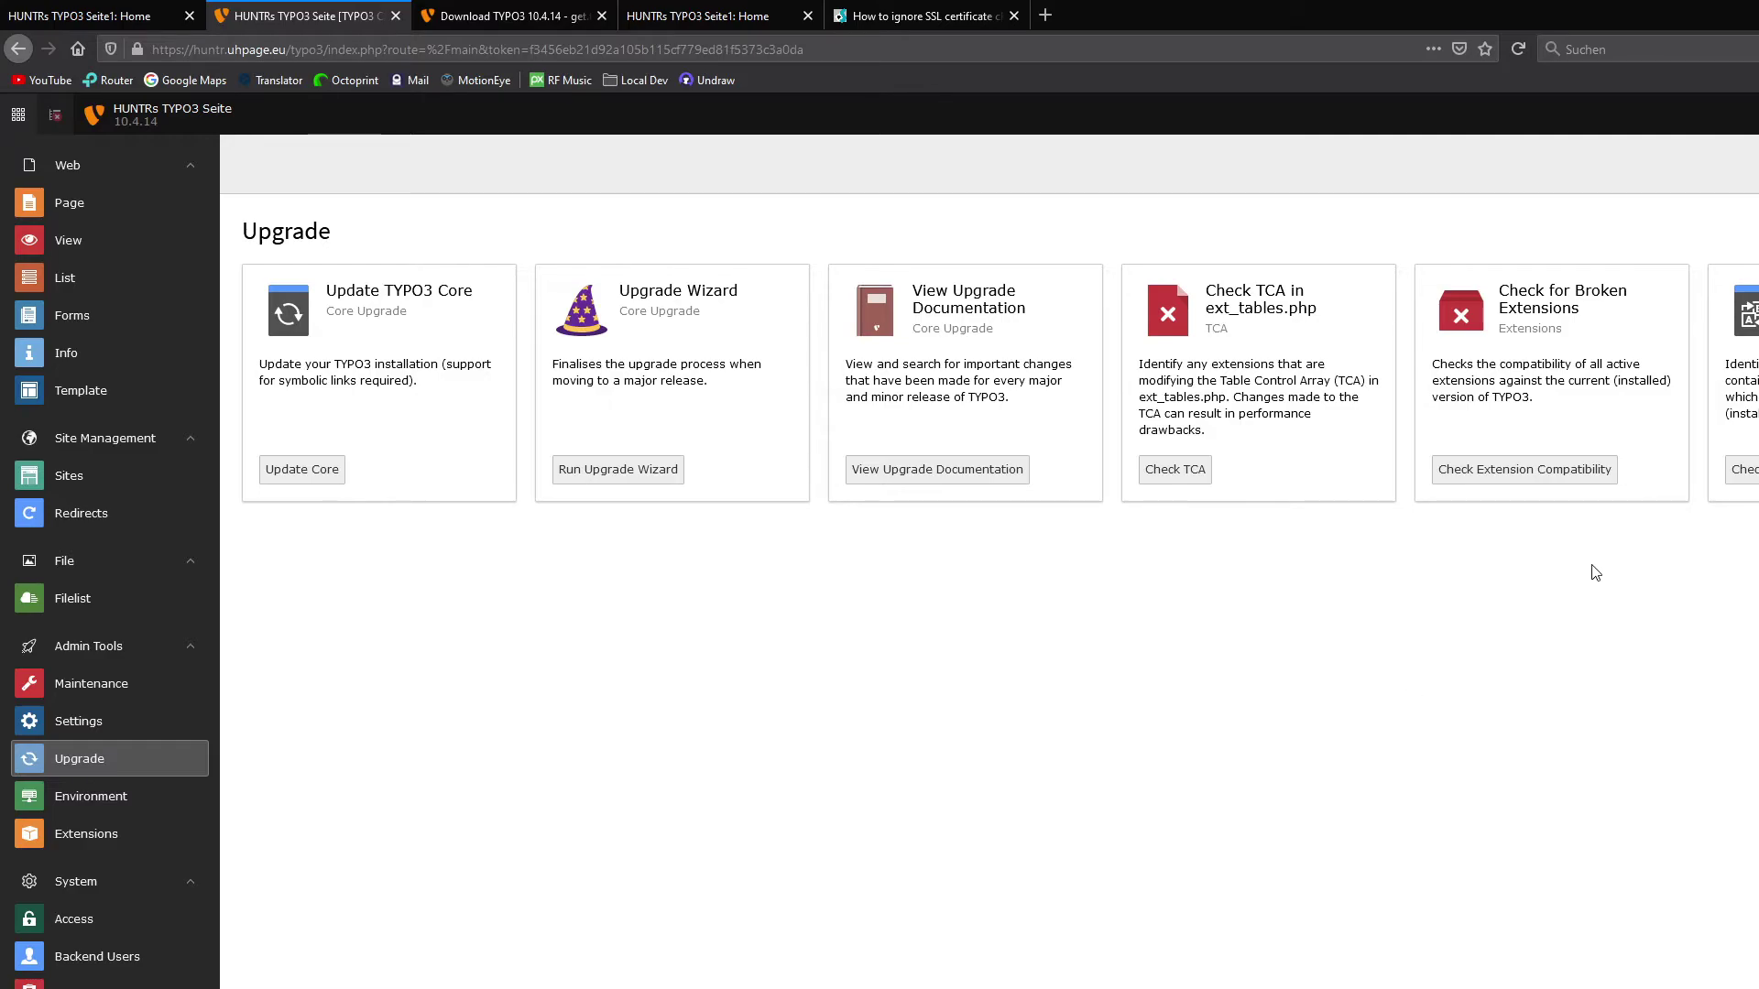
{"action": "left_click", "coordinate": [1554, 474]}
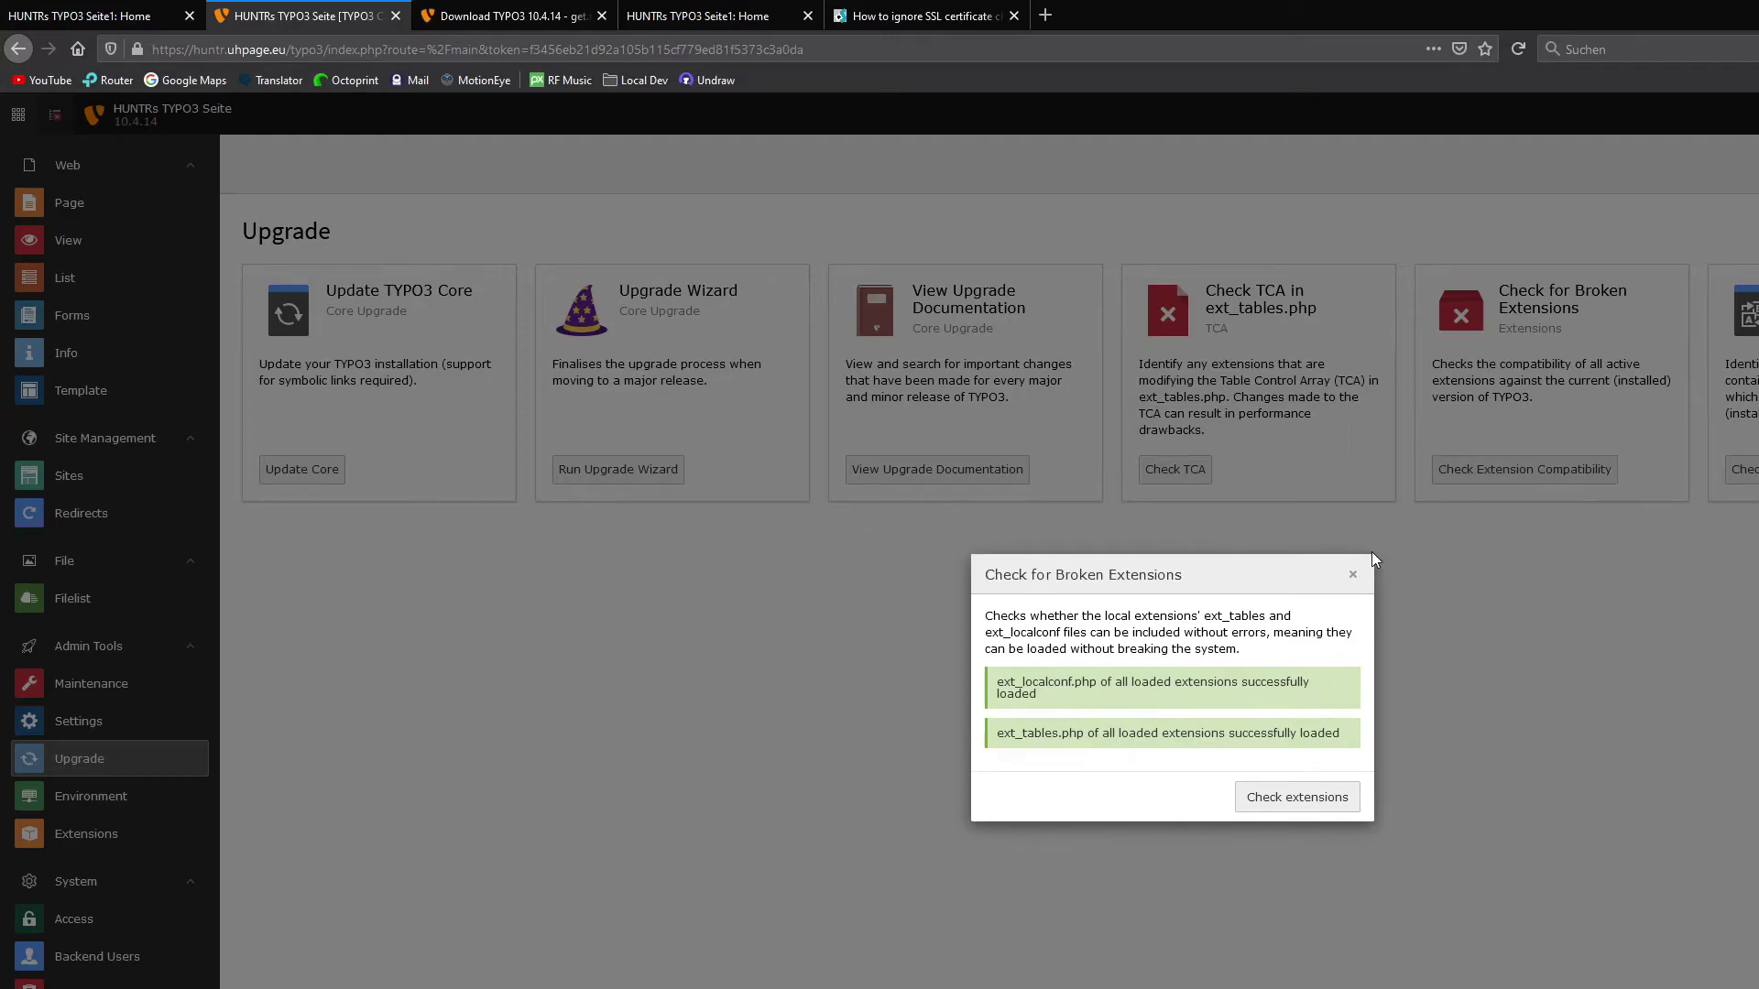
{"action": "left_click", "coordinate": [1353, 574]}
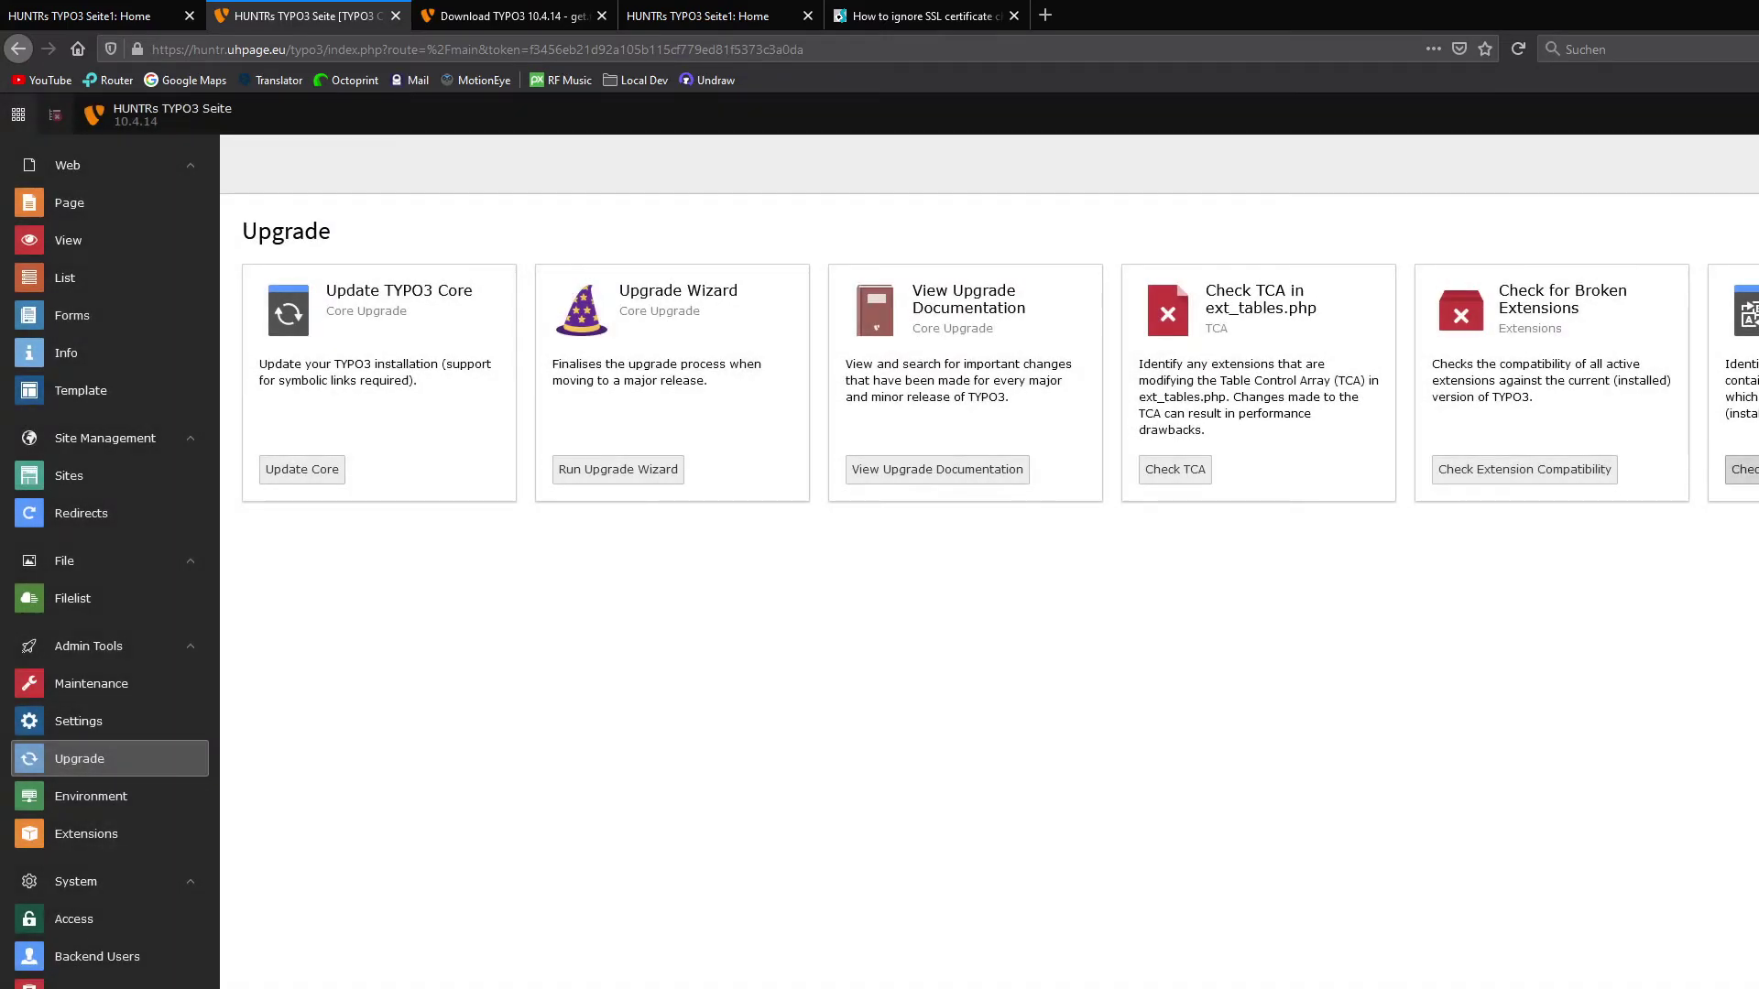
{"action": "left_click", "coordinate": [1155, 473]}
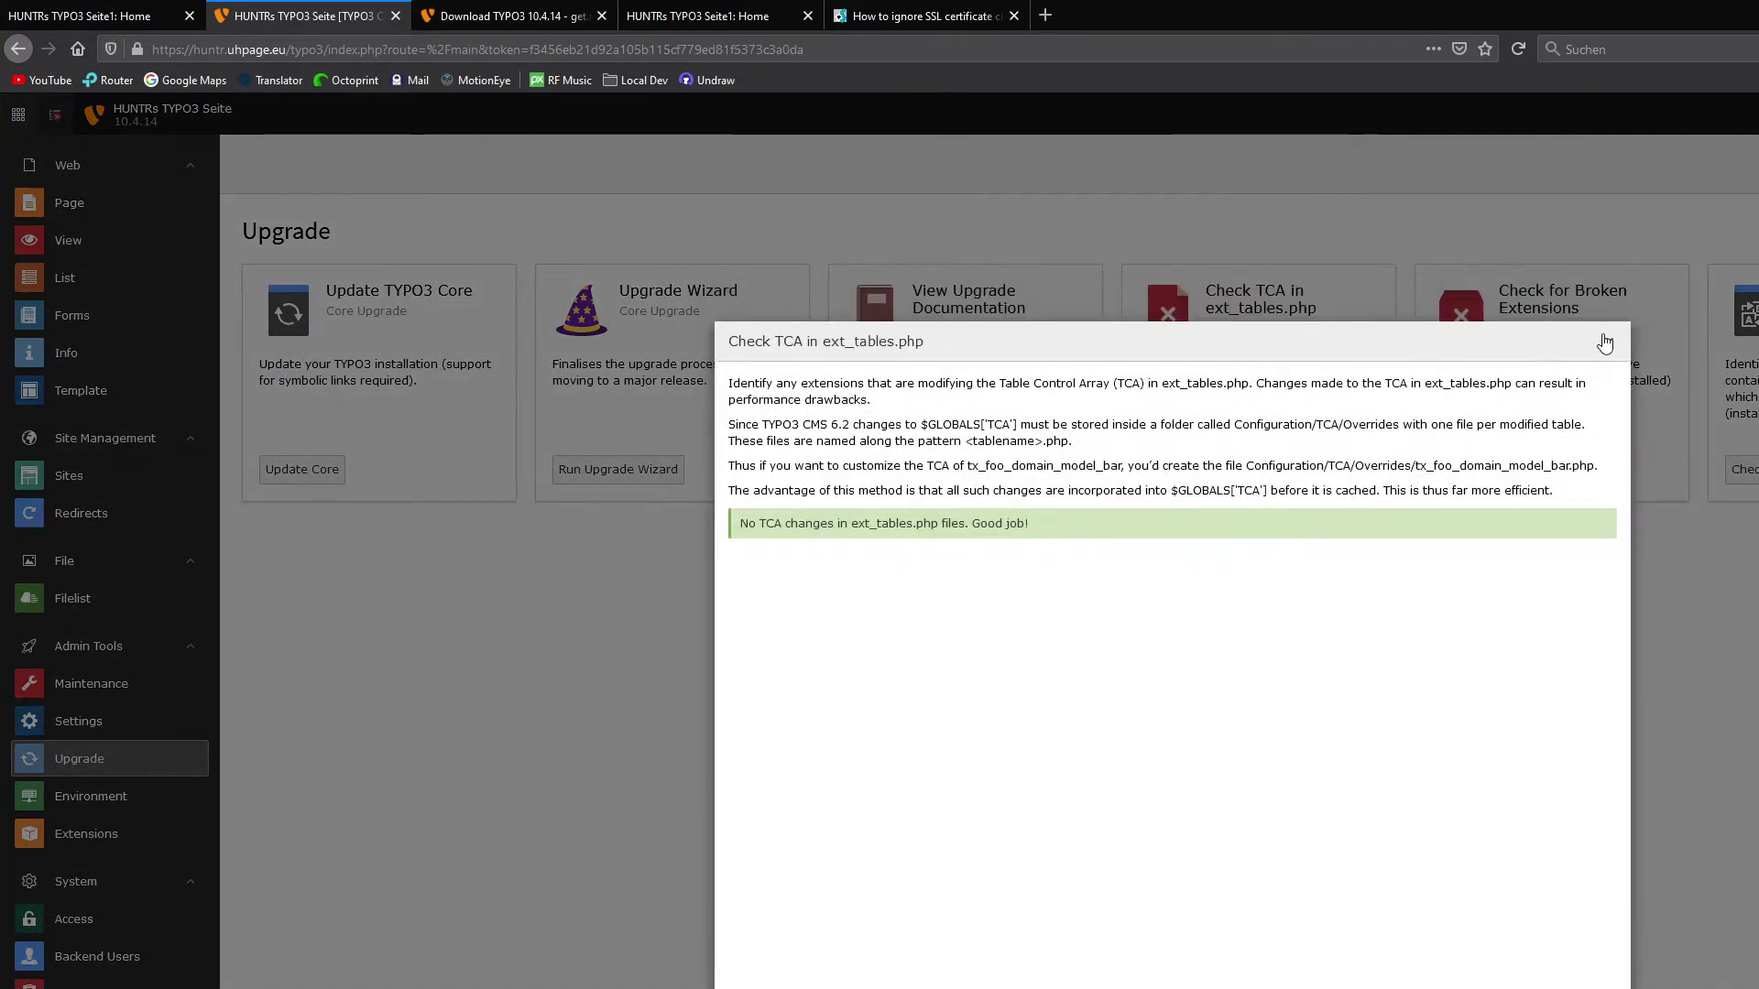
{"action": "key", "text": "Escape"}
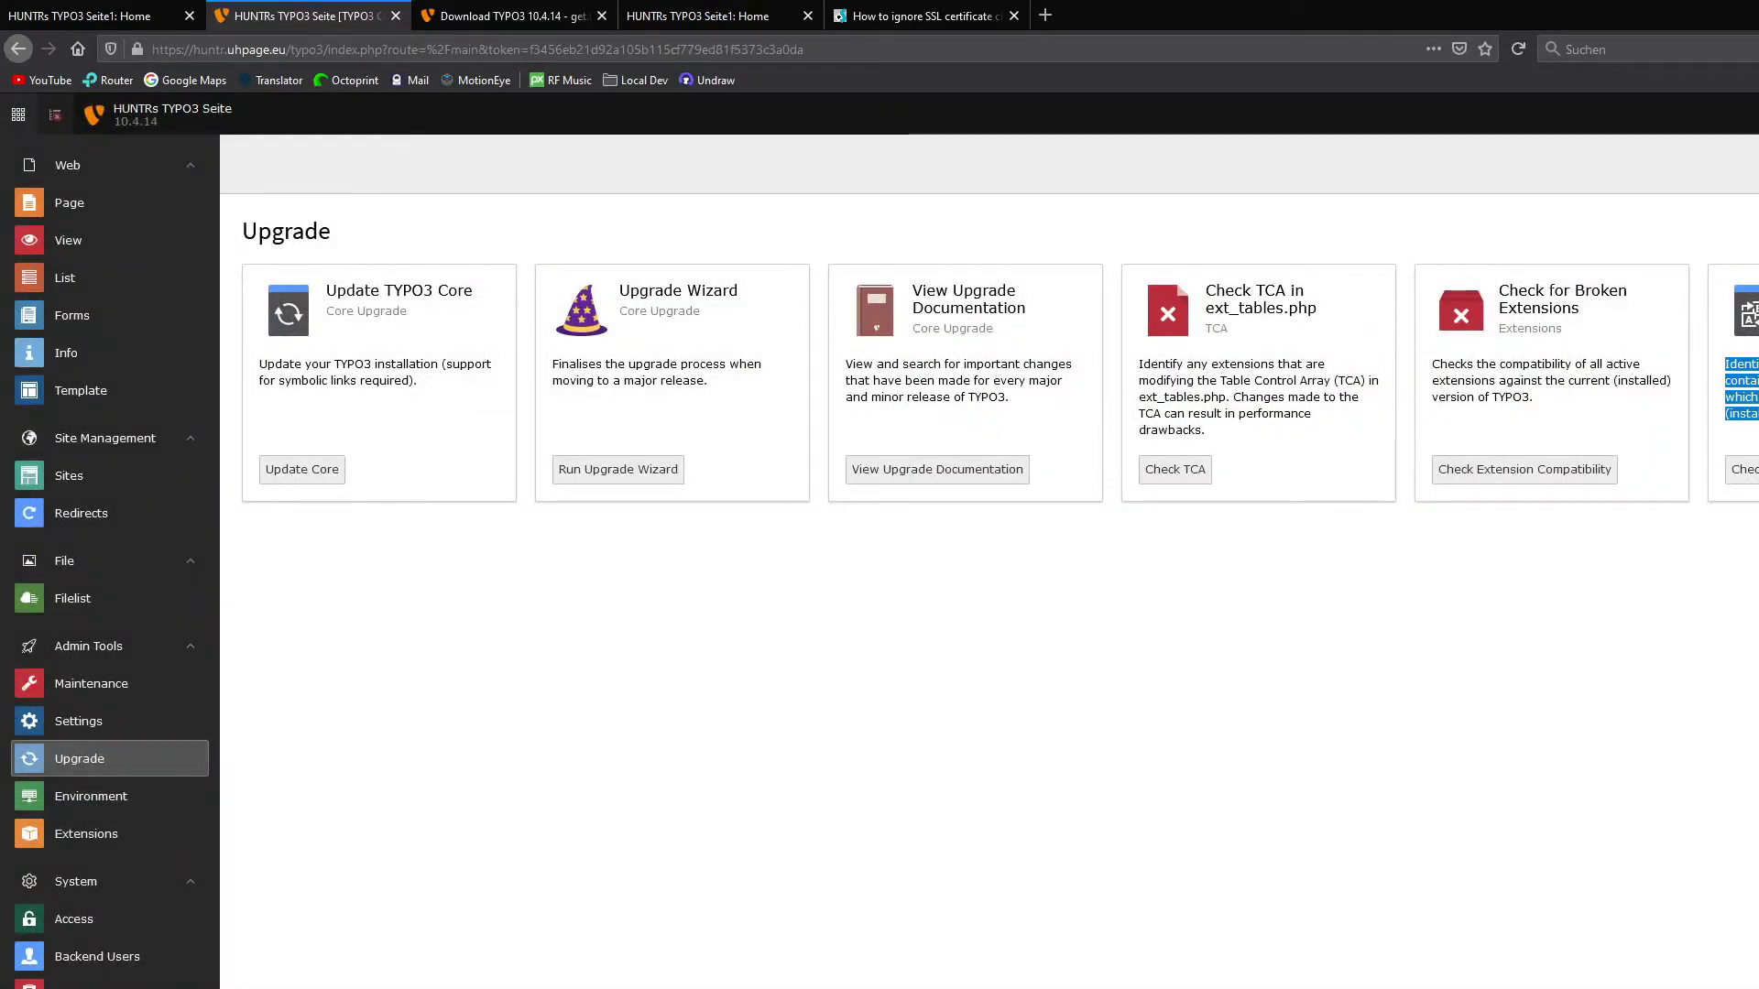